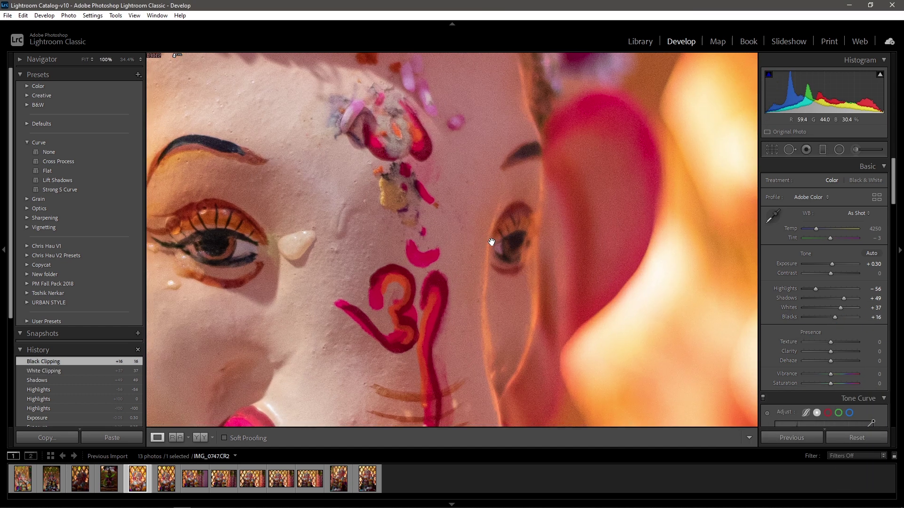
# Soften the photo by setting Texture to −21 and Clarity to −11.
pyautogui.click(489, 242)
pyautogui.click(487, 242)
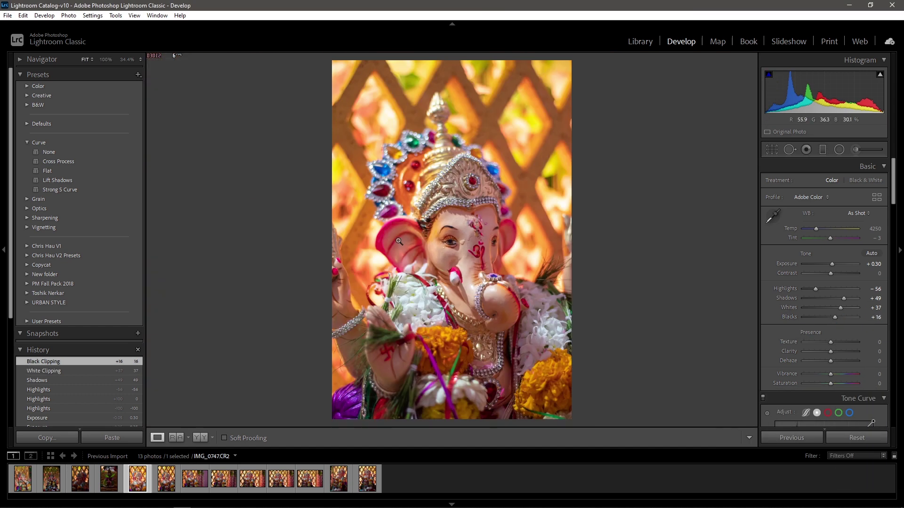
pyautogui.click(451, 246)
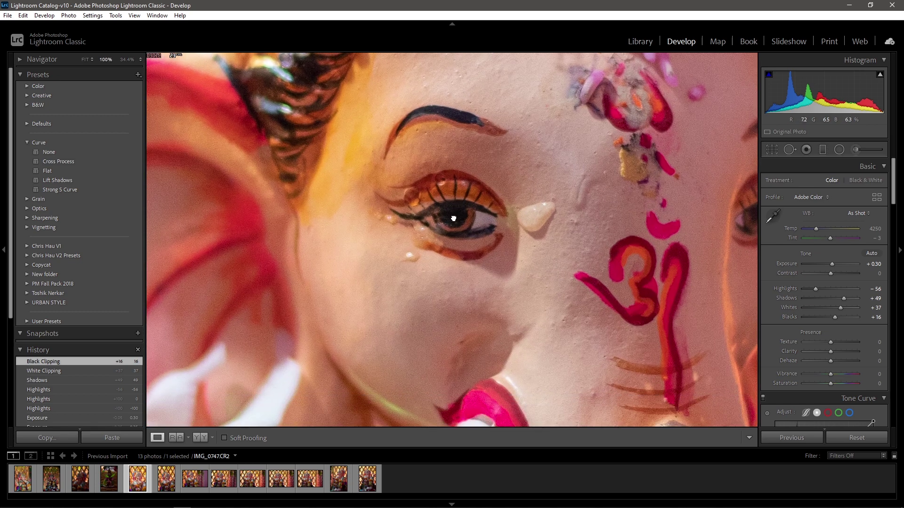
pyautogui.click(452, 250)
pyautogui.click(452, 250)
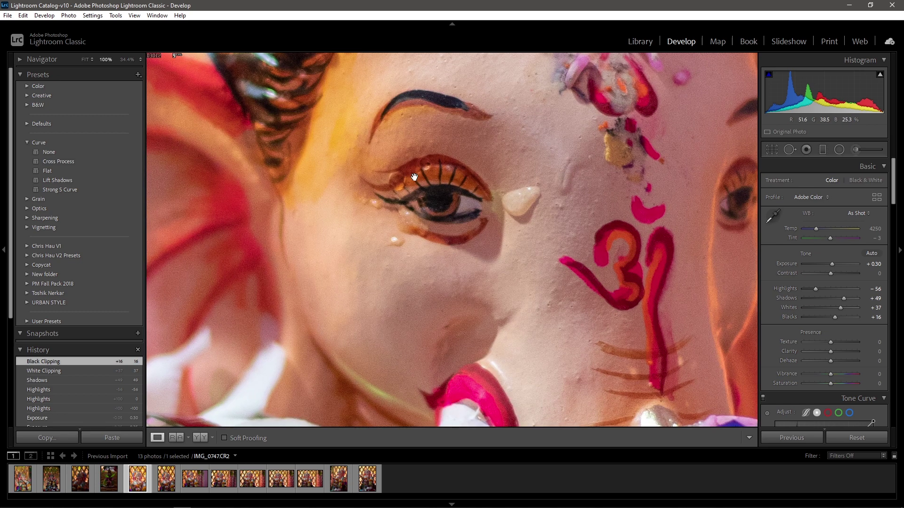
pyautogui.click(442, 201)
pyautogui.click(522, 256)
pyautogui.moveTo(832, 344); pyautogui.dragTo(825, 343)
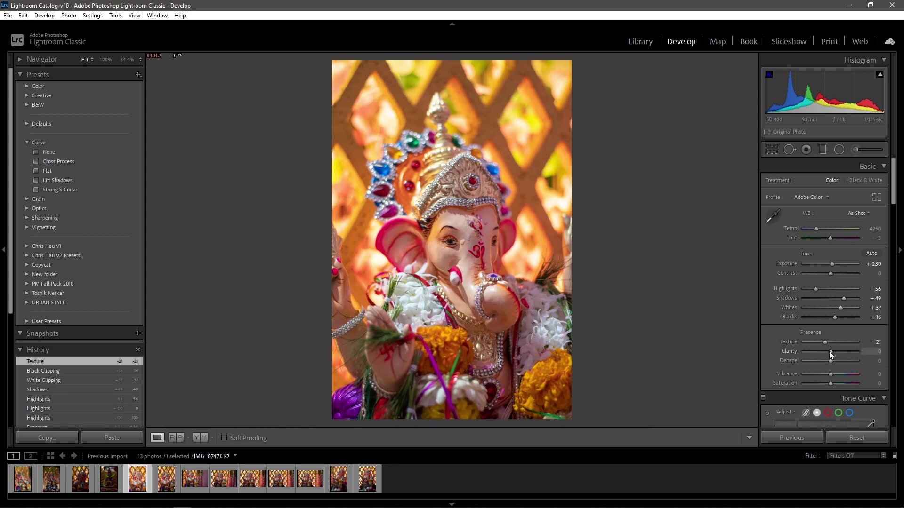
pyautogui.moveTo(829, 352); pyautogui.dragTo(826, 351)
# Inspect the softened detail around the idol's eye and forehead at 100%.
pyautogui.click(456, 241)
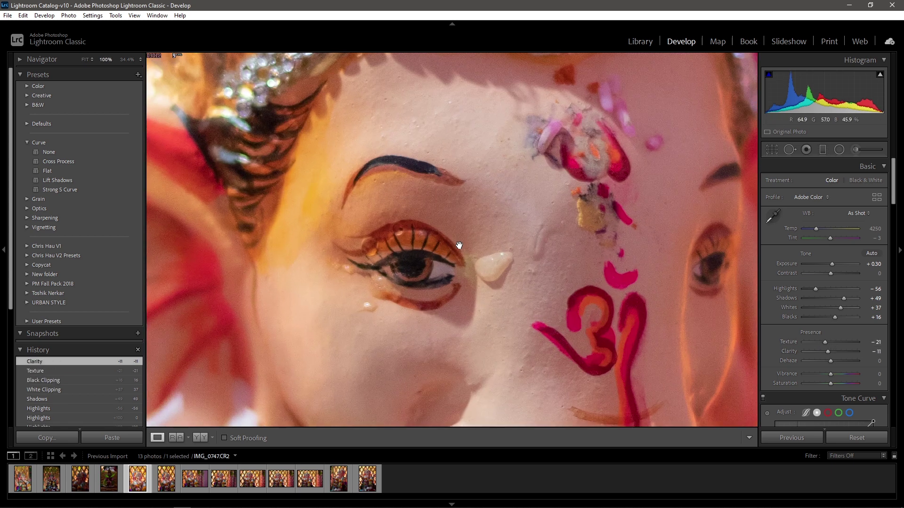
pyautogui.click(455, 243)
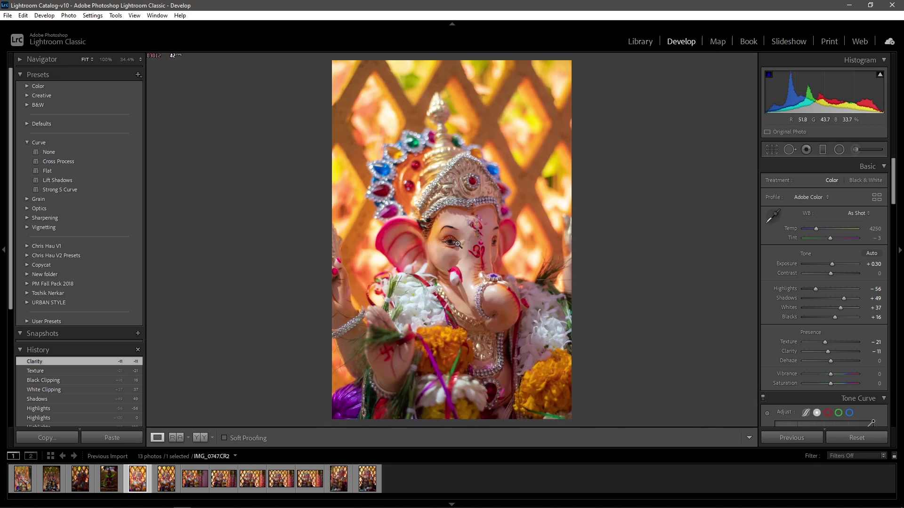
pyautogui.click(457, 244)
pyautogui.click(422, 236)
pyautogui.click(422, 236)
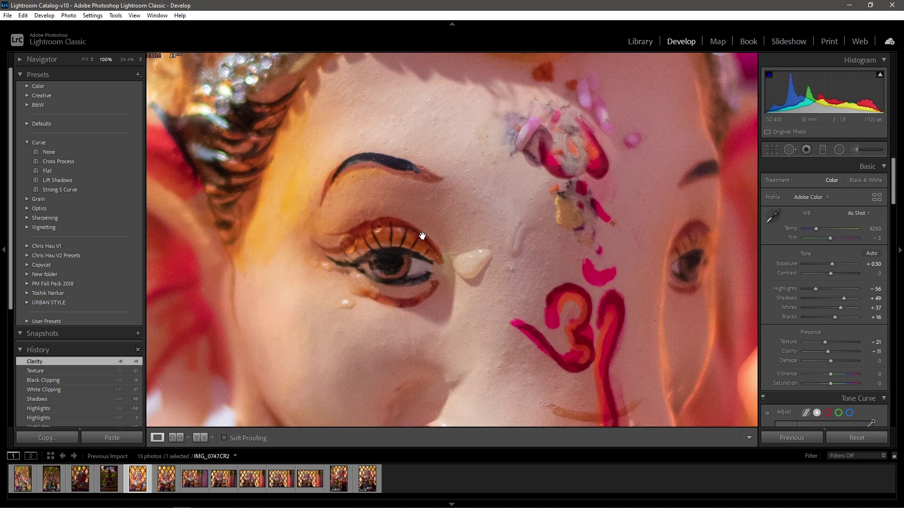
pyautogui.click(428, 249)
# Compare the edited photo with its original version against a blacked-out interface, and restore the normal view.
pyautogui.press('\\')
pyautogui.press('\\')
pyautogui.press('\\')
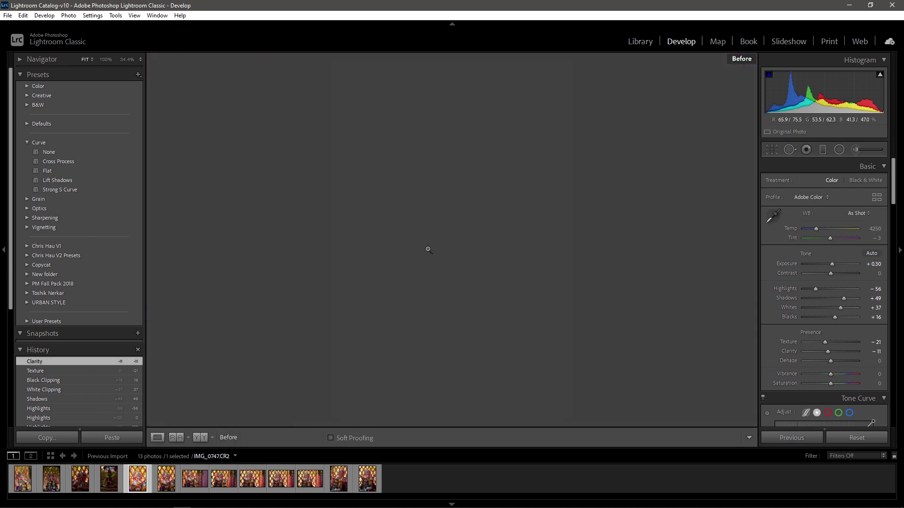
pyautogui.press('l')
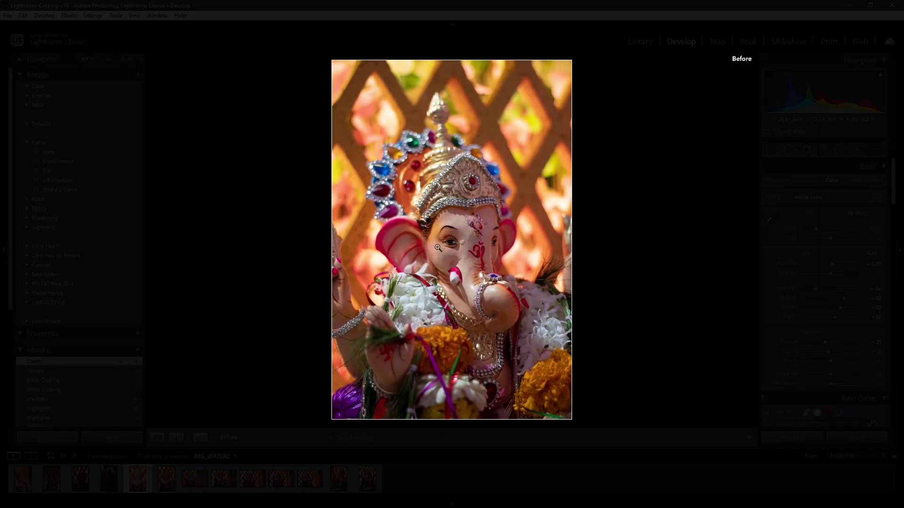
pyautogui.press('l')
pyautogui.press('l')
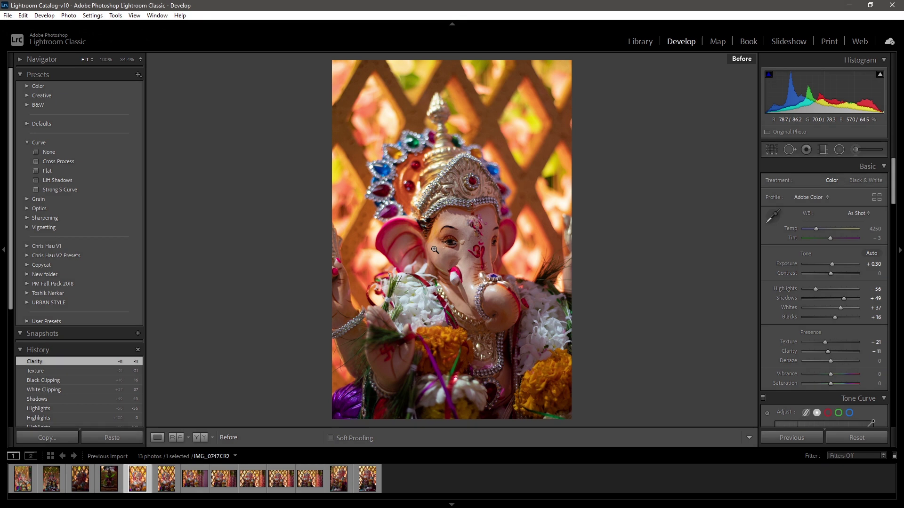
pyautogui.press('l')
pyautogui.press('l')
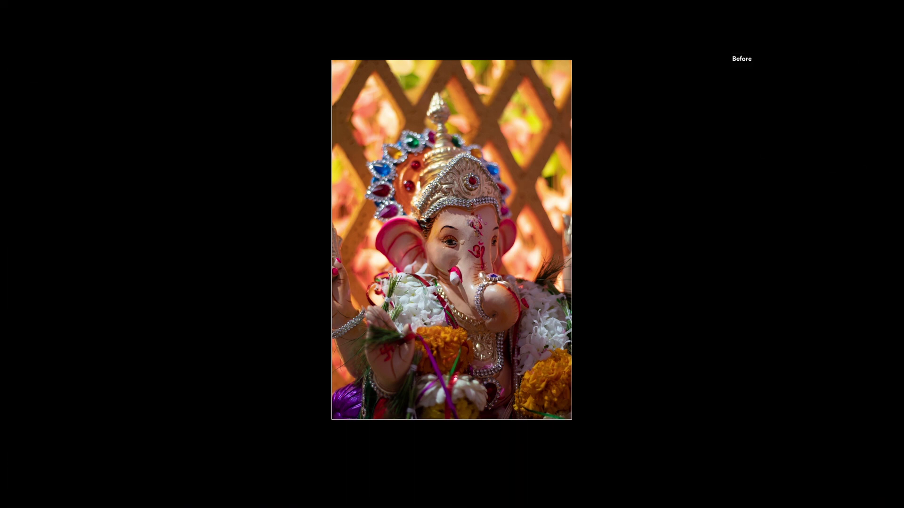
pyautogui.press('\\')
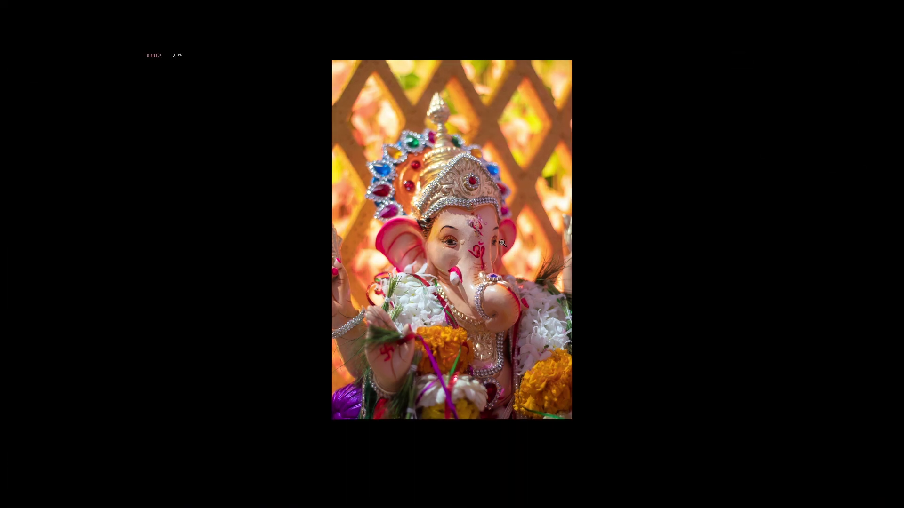
pyautogui.press('\\')
pyautogui.press('\\')
pyautogui.press('l')
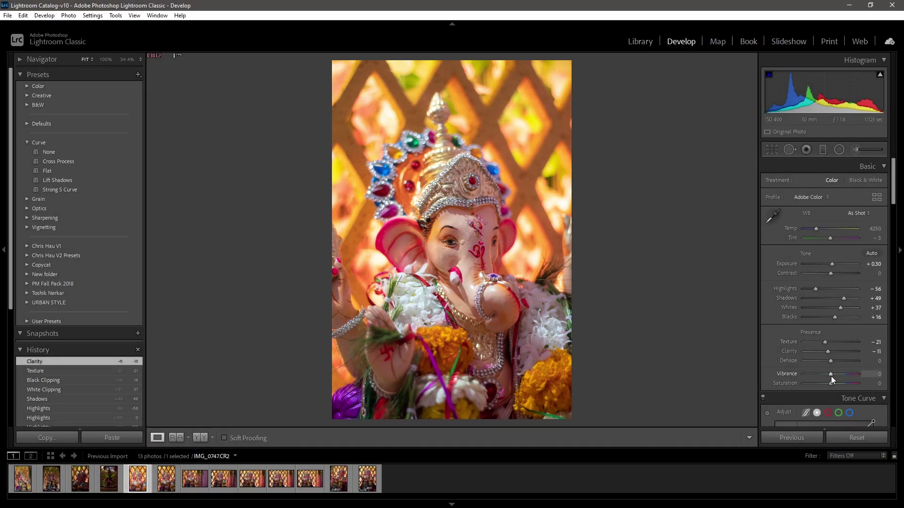
# Set Vibrance to +21 and Saturation to −5.
pyautogui.moveTo(832, 376); pyautogui.dragTo(837, 375)
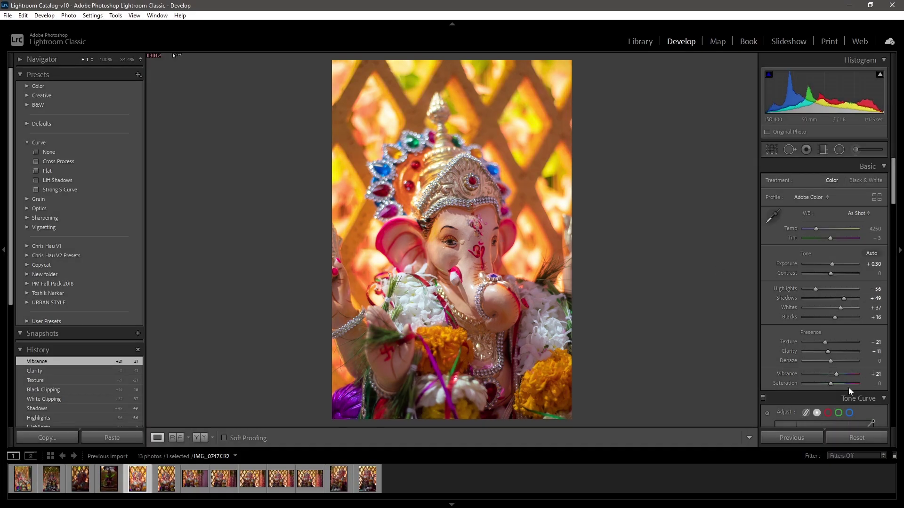
pyautogui.click(878, 386)
pyautogui.write('-')
pyautogui.write('5')
pyautogui.press('Return')
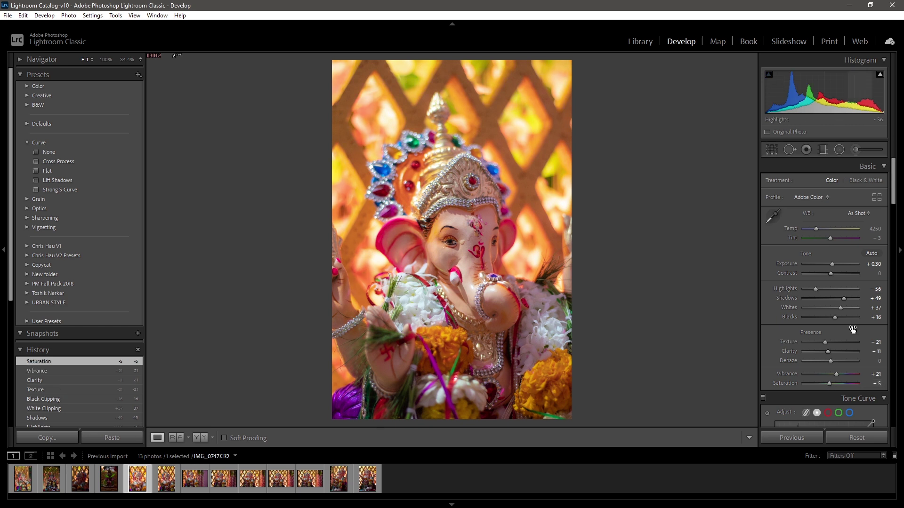
# Shape the RGB point curve with a shadow point at input 65, output 54 and a highlight point at 193, 190.
pyautogui.scroll(-5, 781, 336)
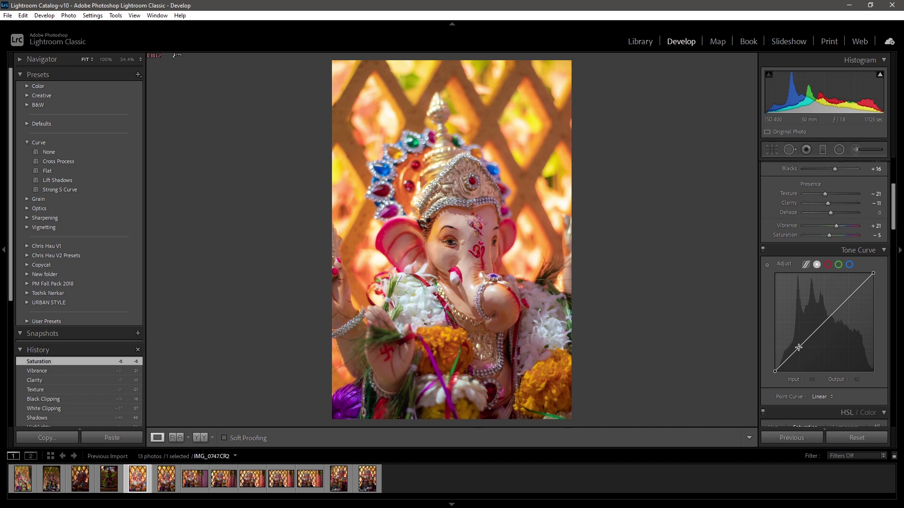
pyautogui.moveTo(799, 348); pyautogui.dragTo(800, 351)
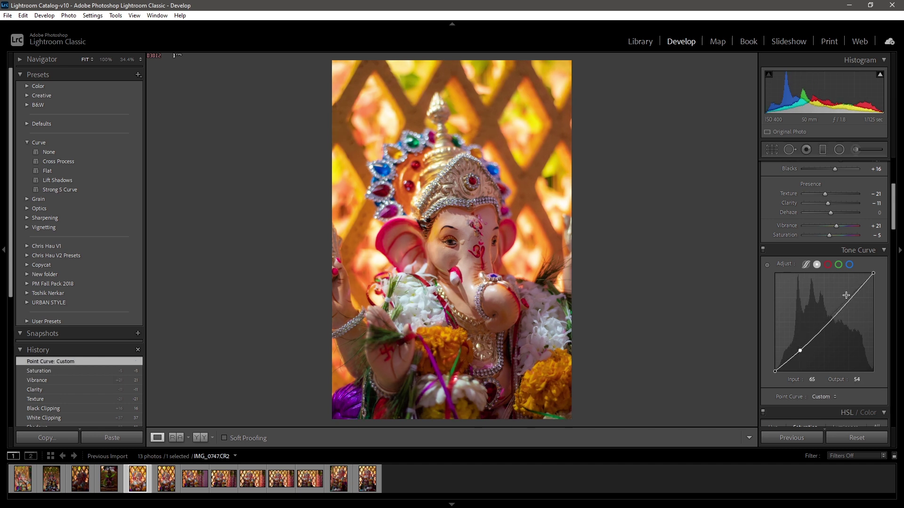
pyautogui.moveTo(849, 300); pyautogui.dragTo(849, 298)
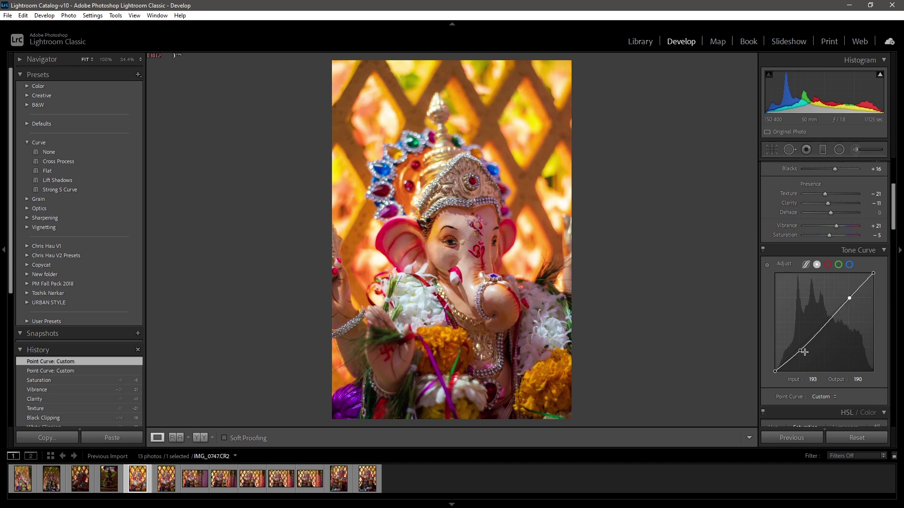
# Lower Contrast to −25 and compare the photo with the tone curve off and on.
pyautogui.scroll(3, 822, 265)
pyautogui.moveTo(830, 276); pyautogui.dragTo(823, 276)
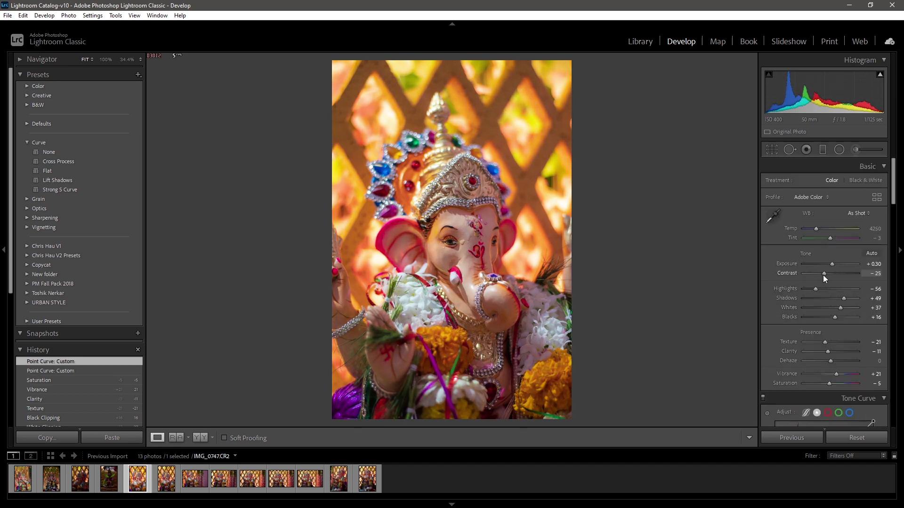
pyautogui.scroll(-5, 824, 277)
pyautogui.click(762, 249)
pyautogui.click(762, 249)
pyautogui.click(762, 250)
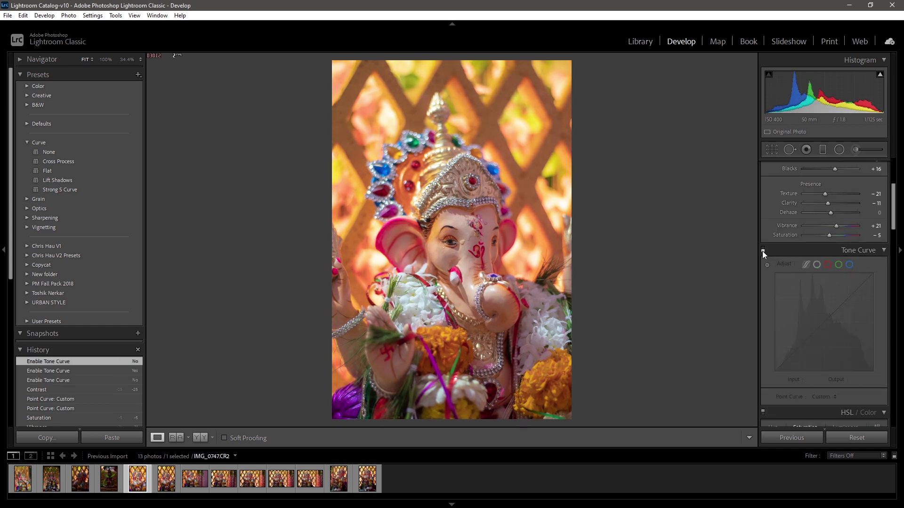
pyautogui.click(763, 249)
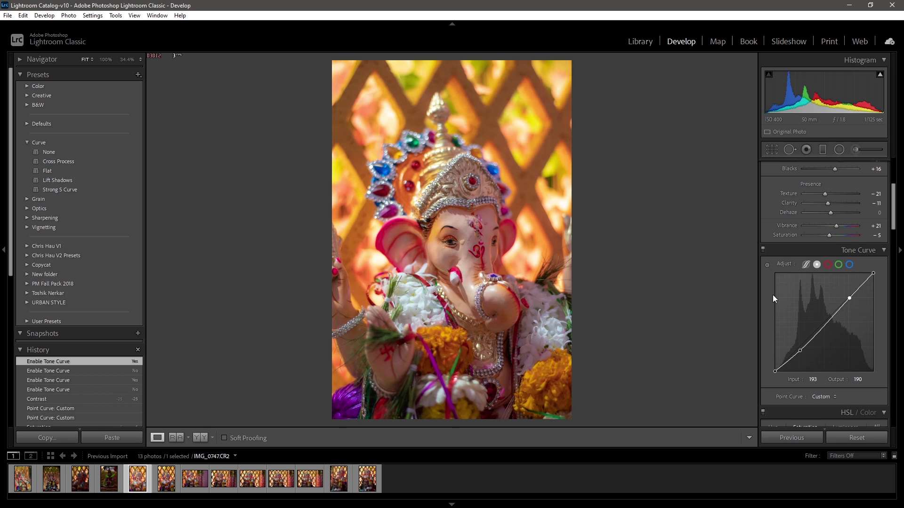
# Fade the RGB curve by raising its black point to output 15 and lowering its white point to 235, and compare it off and on.
pyautogui.moveTo(775, 370); pyautogui.dragTo(774, 366)
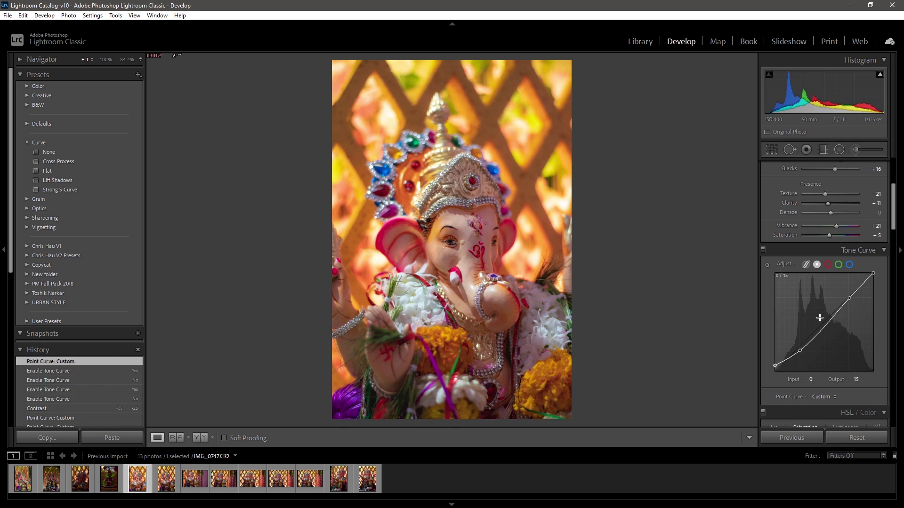
pyautogui.moveTo(873, 273); pyautogui.dragTo(879, 281)
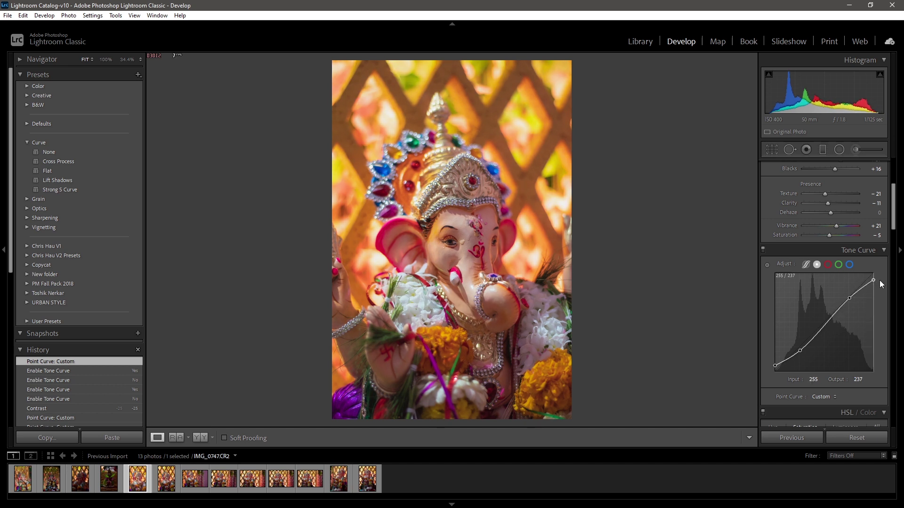
pyautogui.click(763, 250)
pyautogui.click(763, 250)
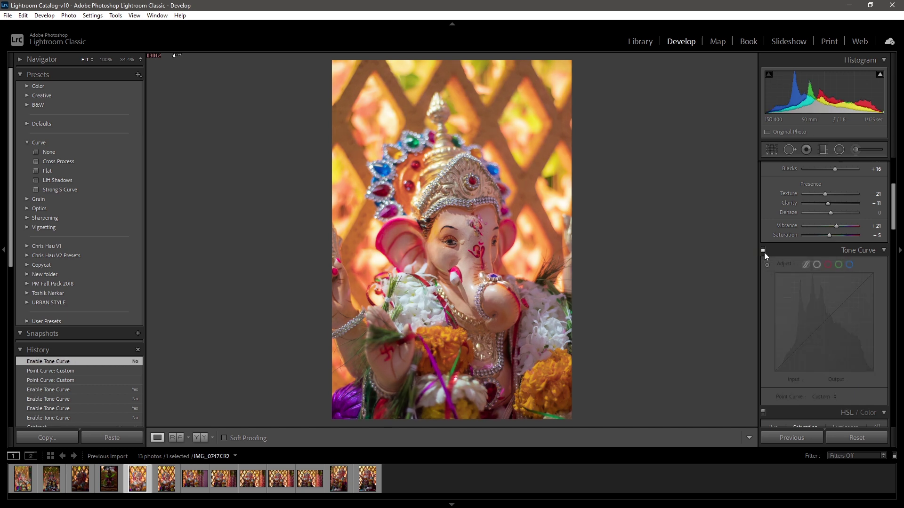
pyautogui.click(764, 251)
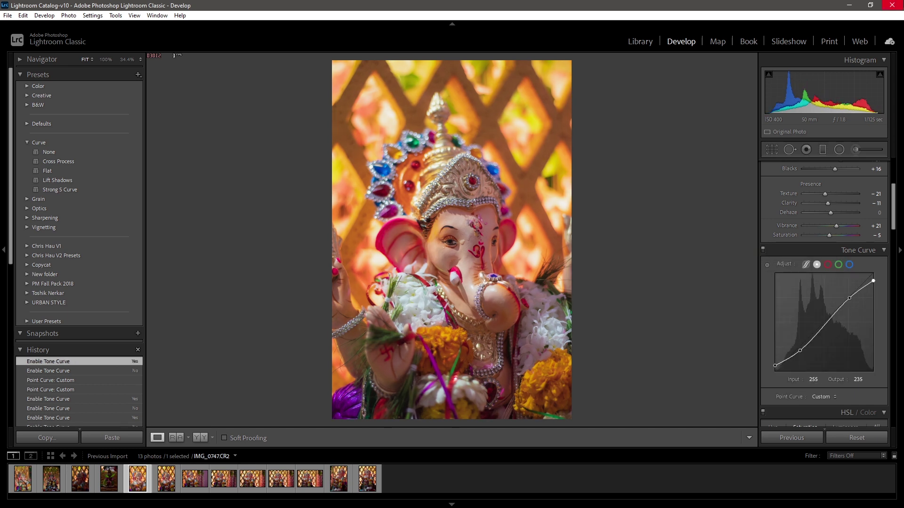
# Raise the blue channel curve's black point to output 13 and move the red channel's black point to input 7, checking against the original.
pyautogui.click(849, 264)
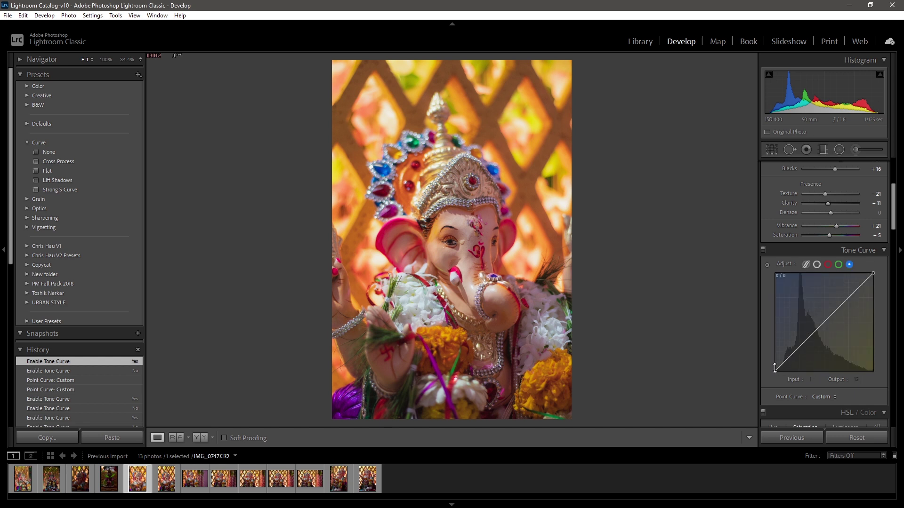
pyautogui.moveTo(775, 368); pyautogui.dragTo(775, 367)
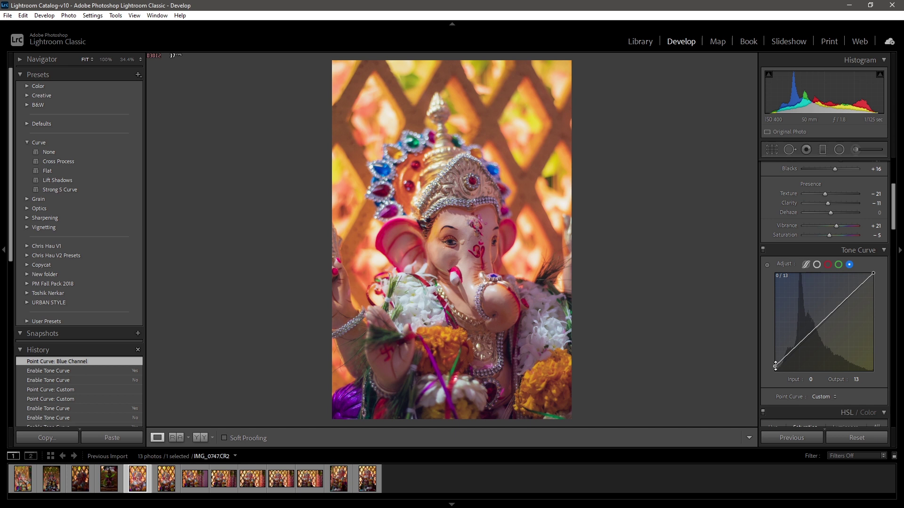
pyautogui.click(827, 265)
pyautogui.moveTo(775, 371); pyautogui.dragTo(777, 373)
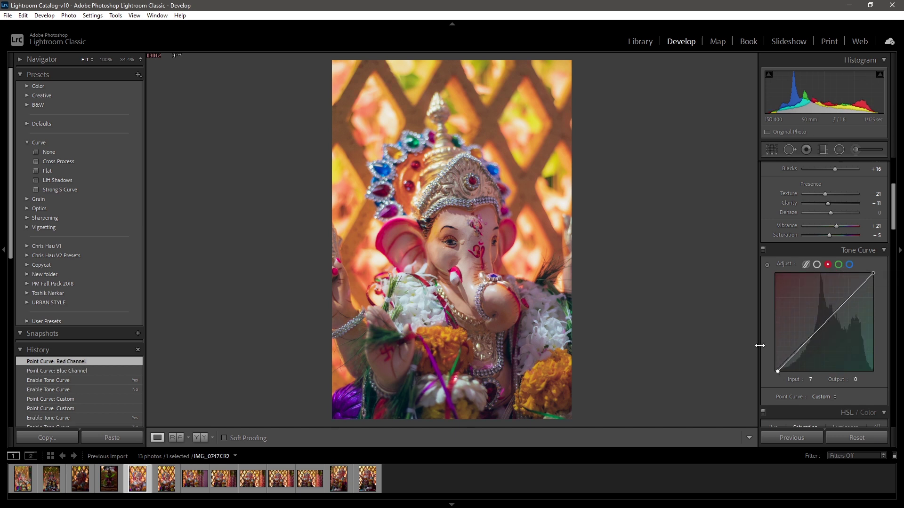
pyautogui.press('\\')
pyautogui.press('\\')
pyautogui.moveTo(802, 348); pyautogui.dragTo(802, 350)
pyautogui.moveTo(853, 303); pyautogui.dragTo(849, 295)
pyautogui.moveTo(795, 353); pyautogui.dragTo(802, 350)
pyautogui.doubleClick(802, 350)
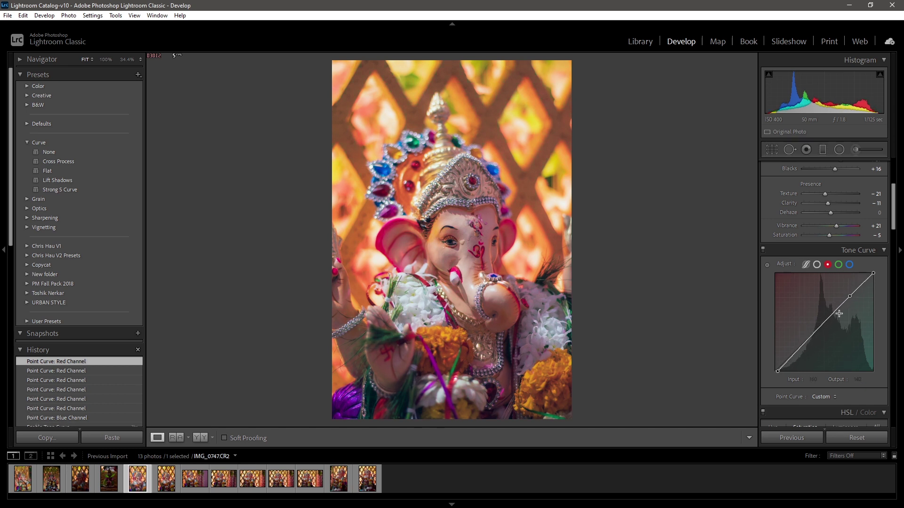
pyautogui.doubleClick(850, 296)
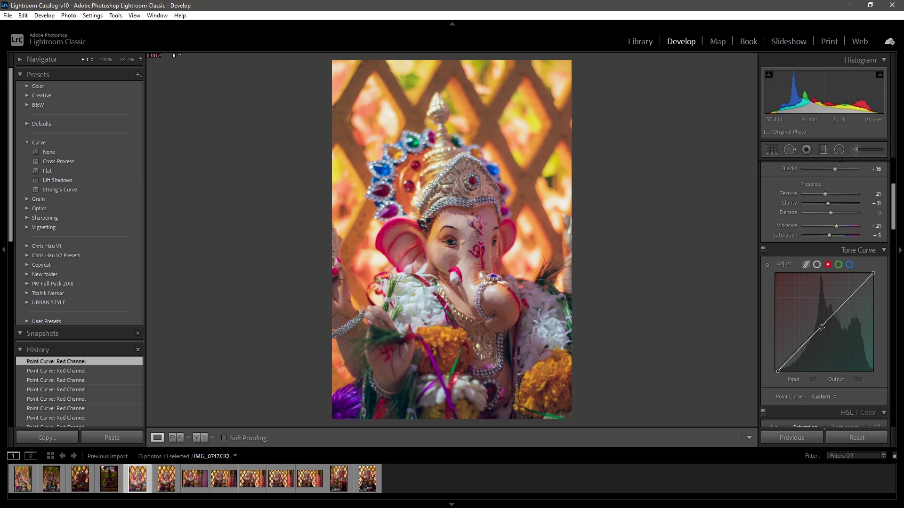
# Fine-tune the shadow and highlight points of the combined RGB curve, and compare the photo with the tone curve off and on.
pyautogui.click(816, 265)
pyautogui.moveTo(801, 350); pyautogui.dragTo(802, 350)
pyautogui.moveTo(851, 298); pyautogui.dragTo(849, 297)
pyautogui.press('\\')
pyautogui.press('\\')
pyautogui.click(763, 250)
pyautogui.click(763, 250)
# Set the blue channel curve's black point to output 9 and compare the photo with its original version.
pyautogui.click(850, 265)
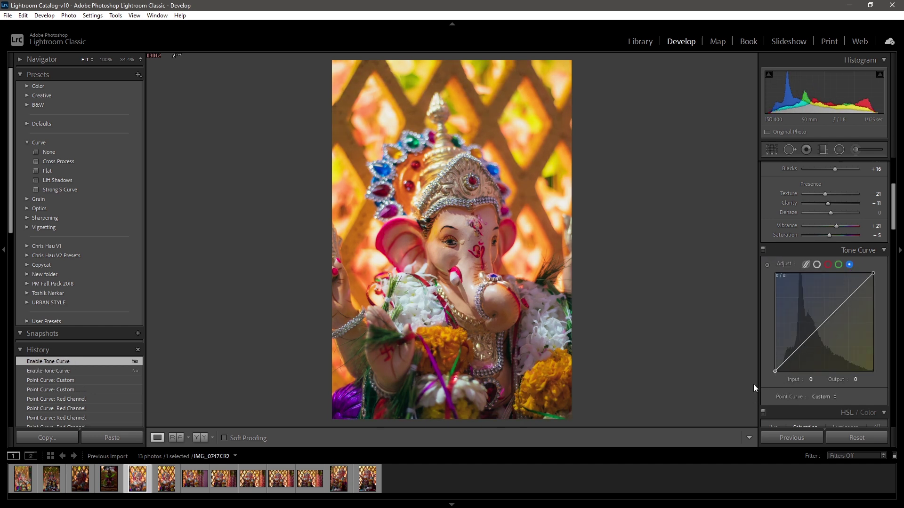
pyautogui.moveTo(753, 379); pyautogui.dragTo(755, 368)
pyautogui.press('\\')
pyautogui.press('\\')
pyautogui.click(471, 245)
pyautogui.click(470, 245)
pyautogui.press('\\')
pyautogui.press('\\')
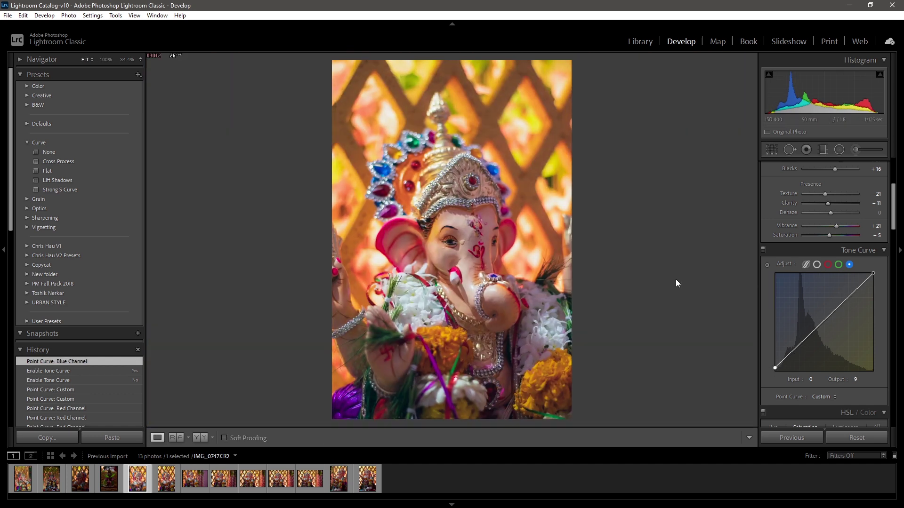
# Try raising the Red saturation in HSL to +33, and undo it.
pyautogui.scroll(-4, 819, 263)
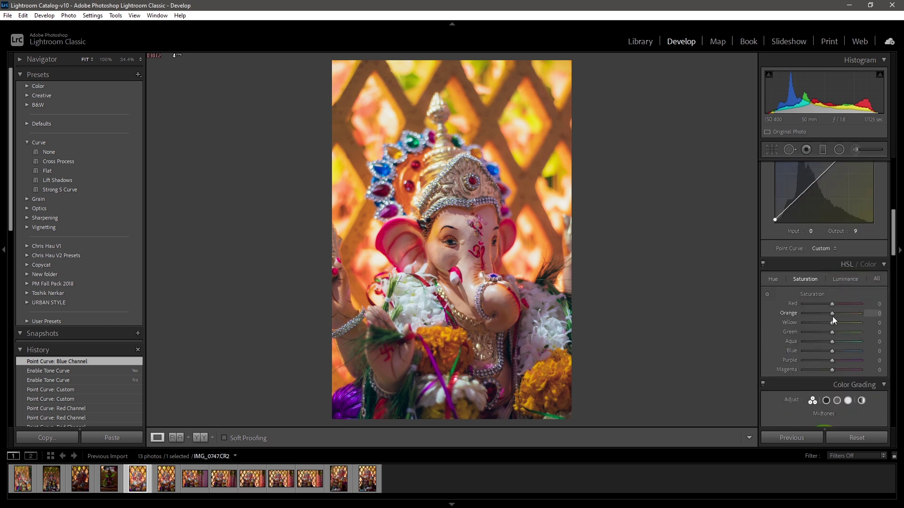
pyautogui.moveTo(832, 303)
pyautogui.mouseDown()
pyautogui.moveTo(846, 303)
pyautogui.moveTo(809, 303)
pyautogui.moveTo(840, 302)
pyautogui.mouseUp()
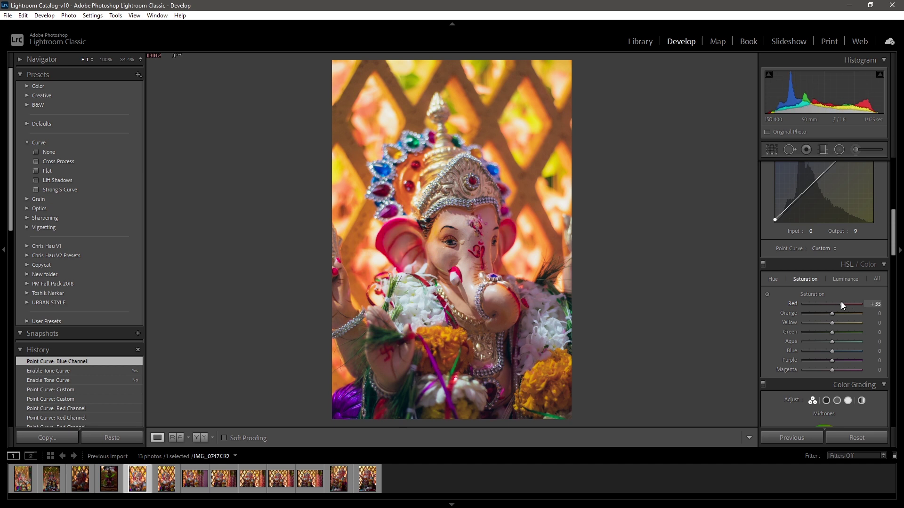
pyautogui.hotkey('ctrl', 'z')
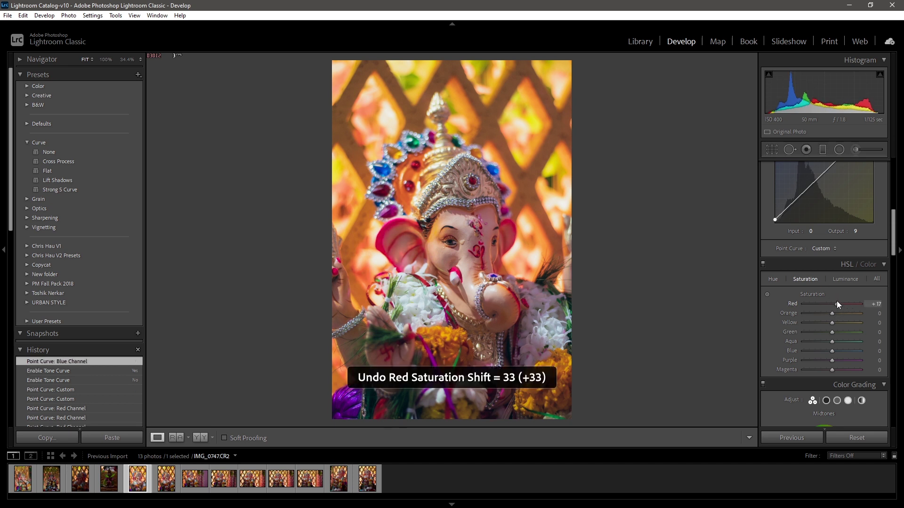
# Set the HSL saturation of Red to +20 and of Orange to −12.
pyautogui.click(837, 304)
pyautogui.moveTo(829, 315); pyautogui.dragTo(827, 315)
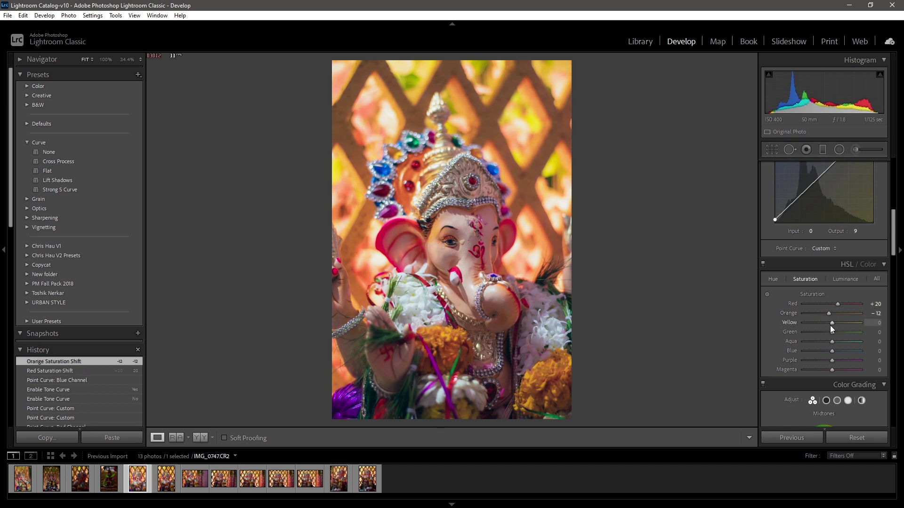
# Shift the HSL hue of Green to −100 and of Aqua to +100.
pyautogui.click(773, 279)
pyautogui.moveTo(832, 333); pyautogui.dragTo(618, 323)
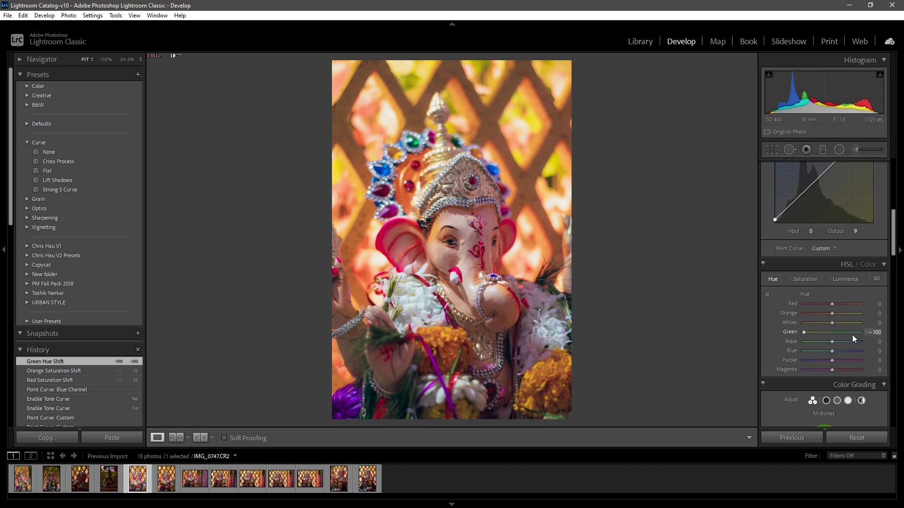
pyautogui.moveTo(831, 342); pyautogui.dragTo(861, 342)
pyautogui.moveTo(861, 342); pyautogui.dragTo(559, 349)
# Try shifting the Blue hue to +100, and undo it.
pyautogui.moveTo(660, 355); pyautogui.dragTo(861, 351)
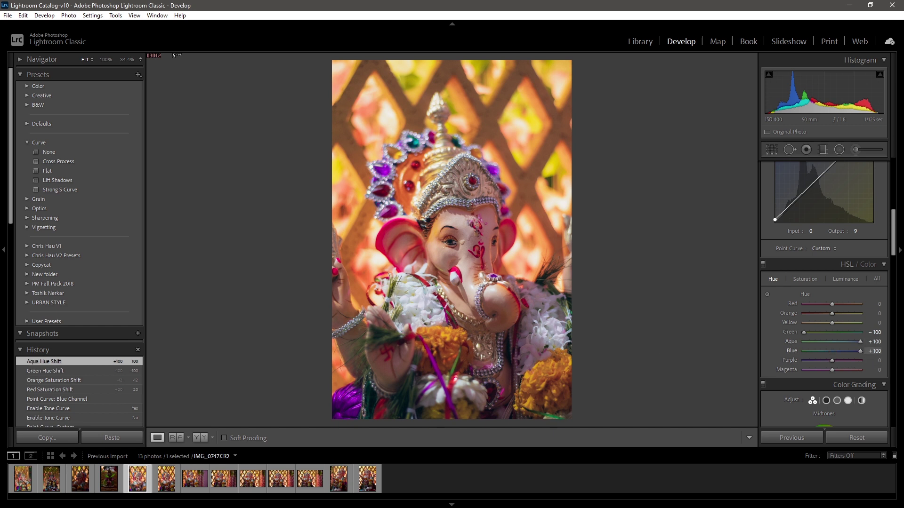
pyautogui.hotkey('ctrl', 'z')
# Compare the photo with the HSL color adjustments off and on.
pyautogui.click(763, 264)
pyautogui.click(764, 264)
pyautogui.click(763, 264)
pyautogui.click(764, 264)
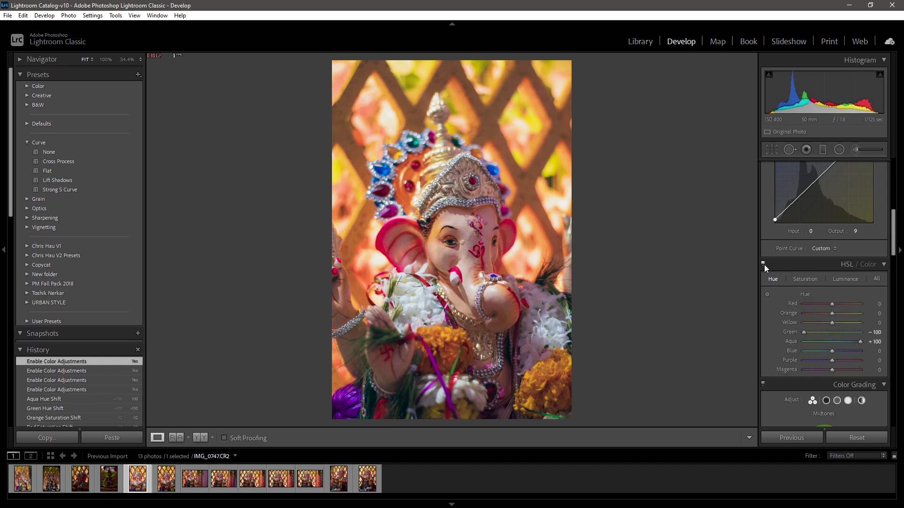
# Lower the Green saturation to −32 and Green luminance to −75, and compare the photo with its original version.
pyautogui.click(808, 276)
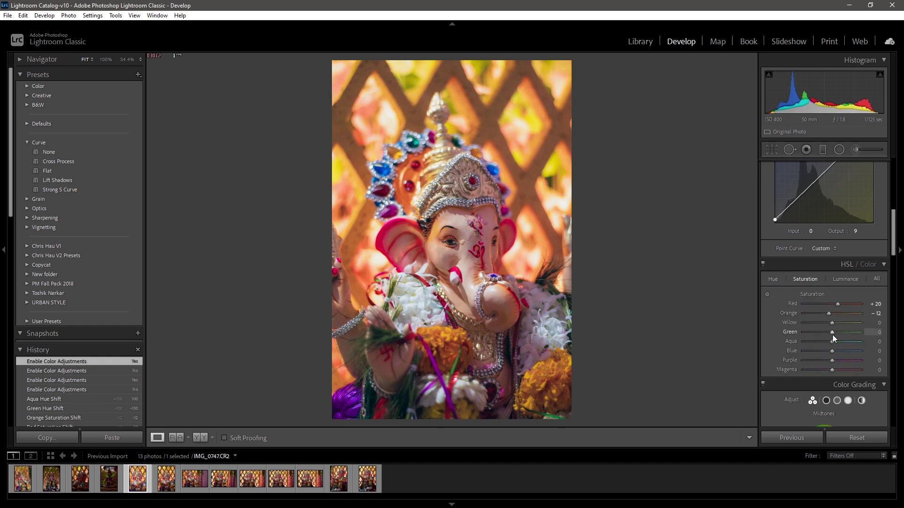
pyautogui.moveTo(804, 337)
pyautogui.mouseDown()
pyautogui.moveTo(789, 337)
pyautogui.moveTo(846, 336)
pyautogui.moveTo(815, 335)
pyautogui.mouseUp()
pyautogui.click(843, 278)
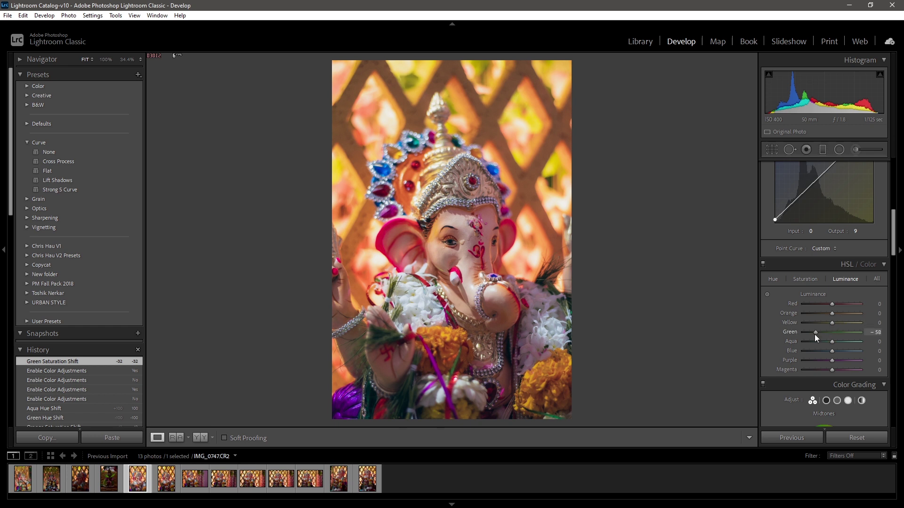
pyautogui.moveTo(809, 335); pyautogui.dragTo(810, 335)
pyautogui.press('\\')
pyautogui.press('\\')
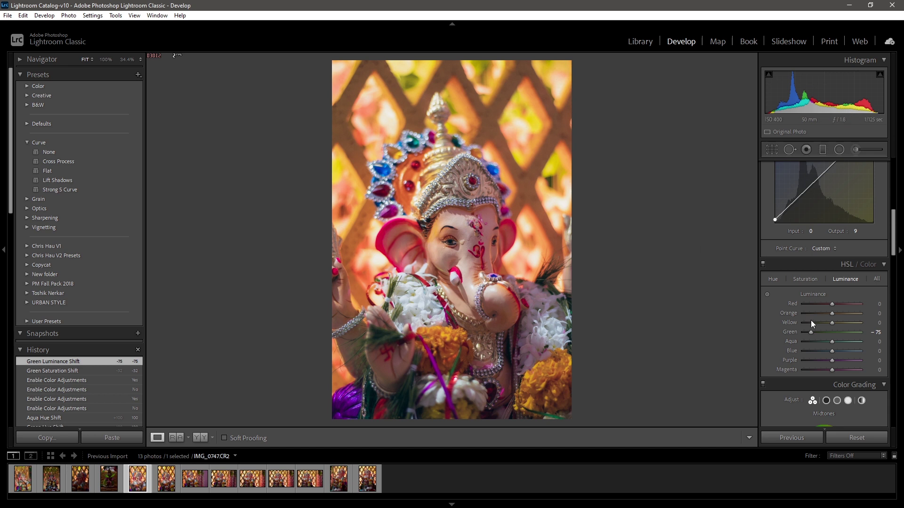
# Try lowering the Orange luminance to −42, reset it, and set the Red luminance to +3.
pyautogui.moveTo(831, 312); pyautogui.dragTo(820, 314)
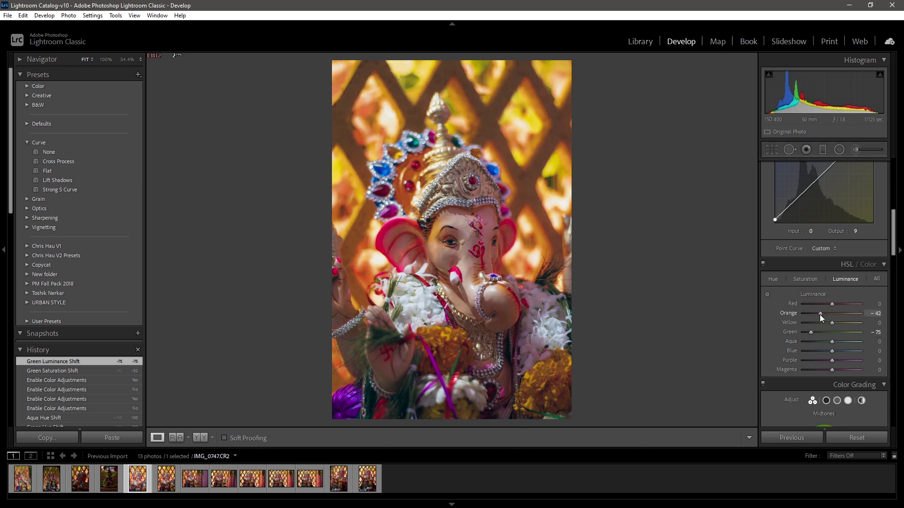
pyautogui.doubleClick(820, 315)
pyautogui.moveTo(831, 304)
pyautogui.mouseDown()
pyautogui.moveTo(824, 307)
pyautogui.moveTo(833, 307)
pyautogui.mouseUp()
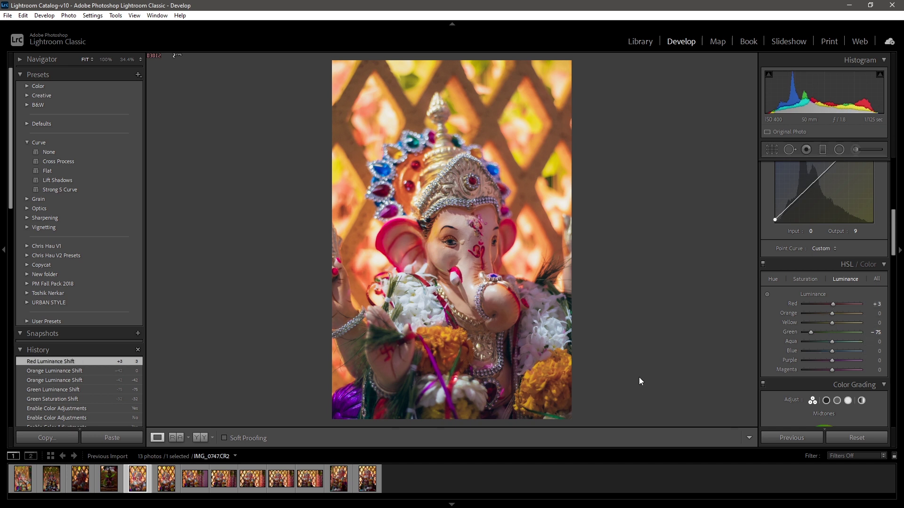
pyautogui.click(500, 379)
pyautogui.moveTo(498, 377); pyautogui.dragTo(497, 346)
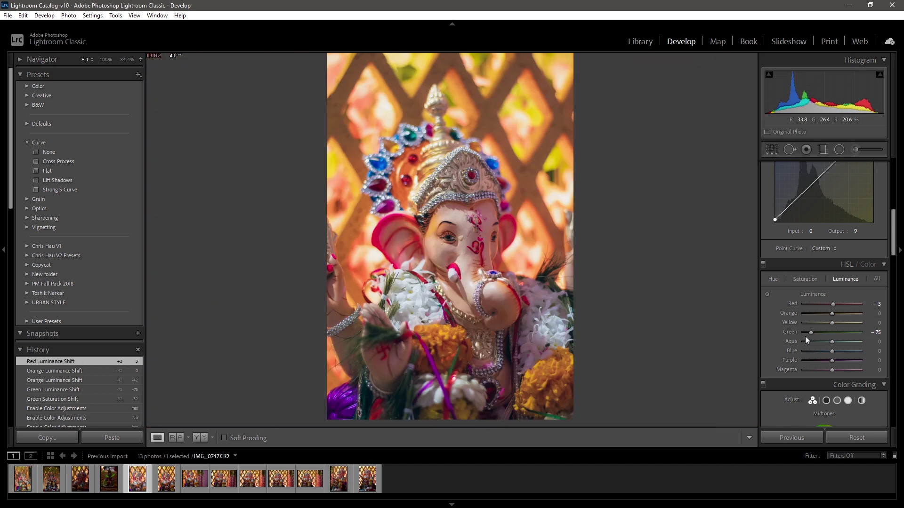
# Try the Aqua luminance at −100, reset it, and raise the Purple luminance to +28.
pyautogui.moveTo(831, 341); pyautogui.dragTo(720, 338)
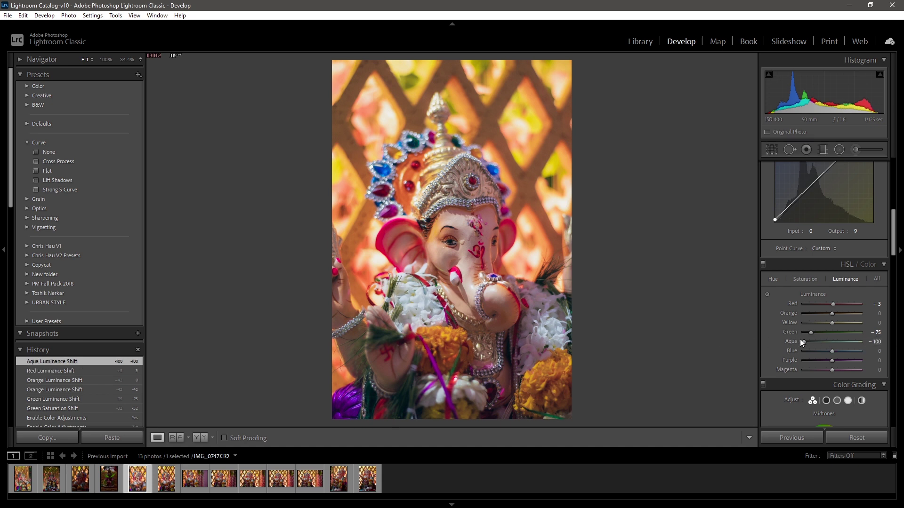
pyautogui.moveTo(803, 341); pyautogui.dragTo(840, 365)
# Shift the Purple hue to +35 and compare the photo with its original version.
pyautogui.click(772, 279)
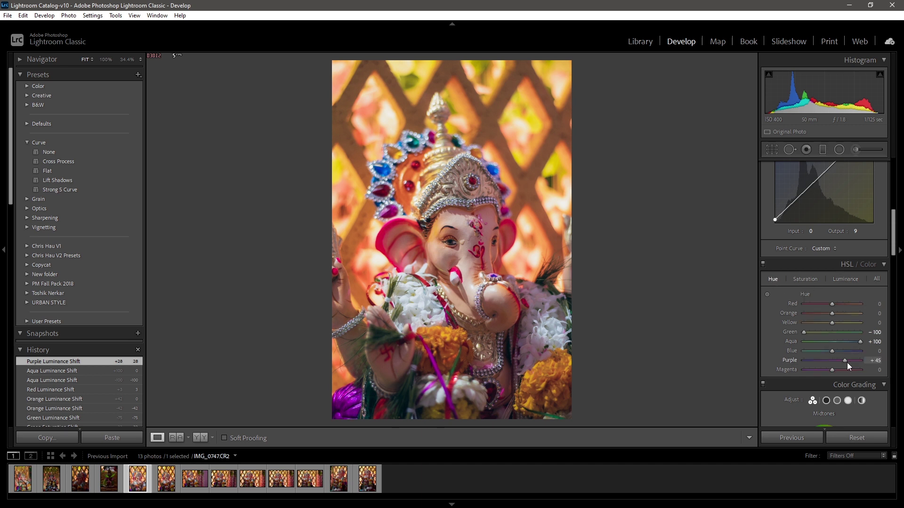
pyautogui.click(829, 363)
pyautogui.press('\\')
pyautogui.press('\\')
# Tint the midtones slightly orange at hue 31 in Color Grading, and compare the photo with the grading off and on.
pyautogui.scroll(-3, 787, 355)
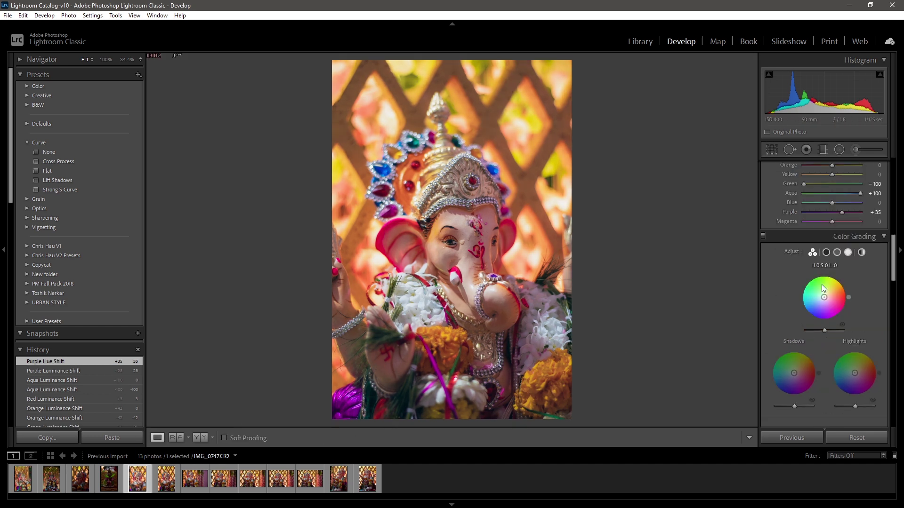
pyautogui.moveTo(824, 297); pyautogui.dragTo(824, 297)
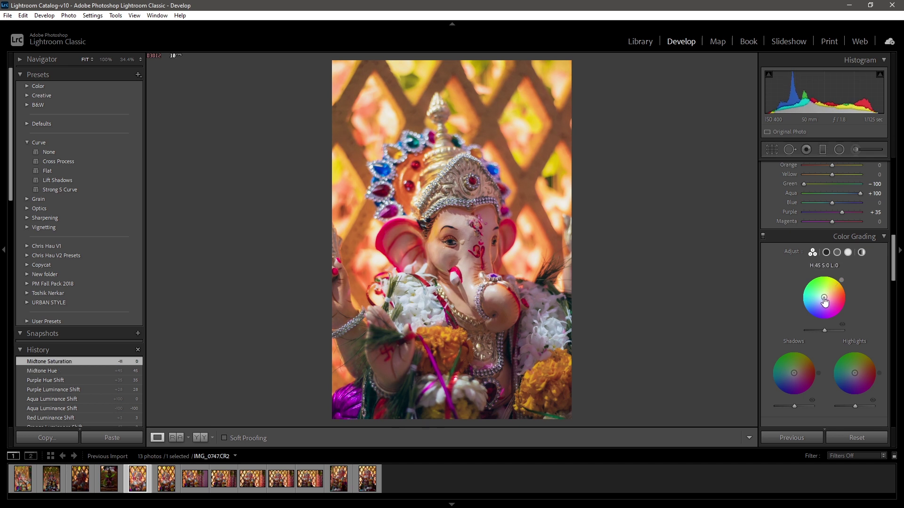
pyautogui.moveTo(823, 297); pyautogui.dragTo(824, 296)
pyautogui.click(763, 235)
pyautogui.click(763, 236)
pyautogui.click(763, 235)
pyautogui.click(763, 235)
pyautogui.click(763, 235)
pyautogui.click(763, 235)
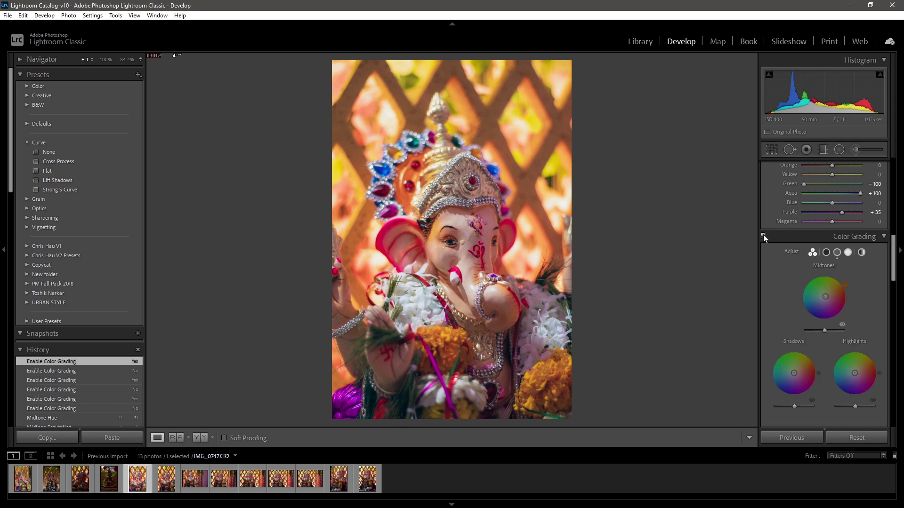
pyautogui.click(763, 237)
pyautogui.click(763, 237)
# Raise the midtone color grading saturation to 11 and check the photo with the grading off and on.
pyautogui.moveTo(825, 300); pyautogui.dragTo(825, 297)
pyautogui.click(466, 243)
pyautogui.click(467, 243)
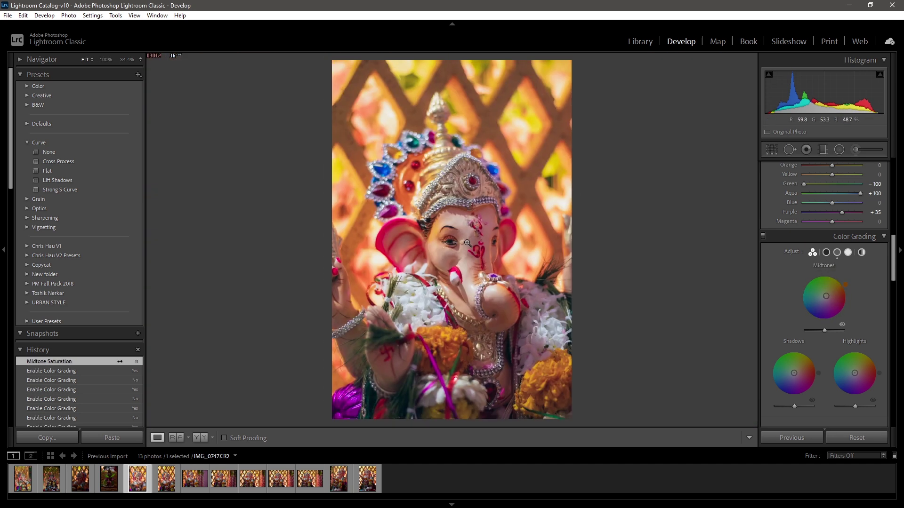
pyautogui.click(763, 236)
pyautogui.click(763, 235)
pyautogui.click(764, 236)
pyautogui.click(763, 236)
# Examine the idol's face at 100% with the color grading off and on.
pyautogui.click(434, 221)
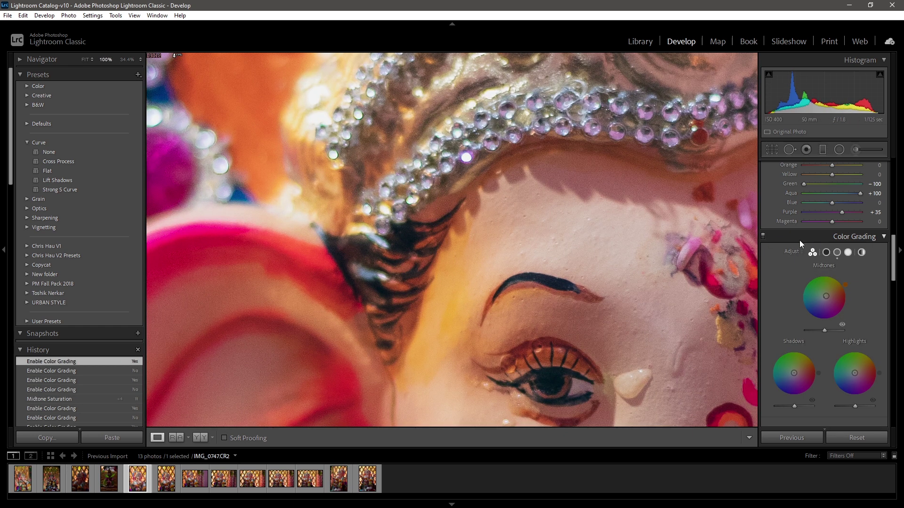
pyautogui.click(767, 237)
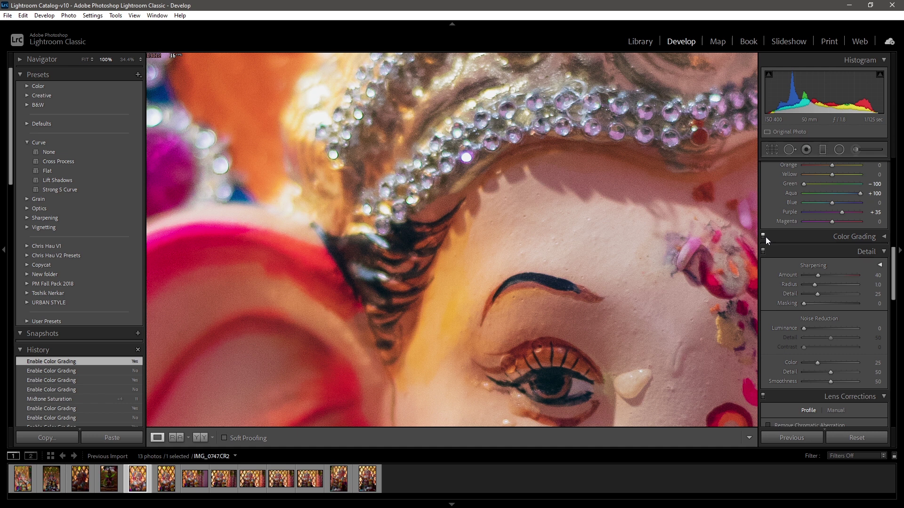
pyautogui.click(763, 235)
pyautogui.click(764, 236)
pyautogui.click(881, 237)
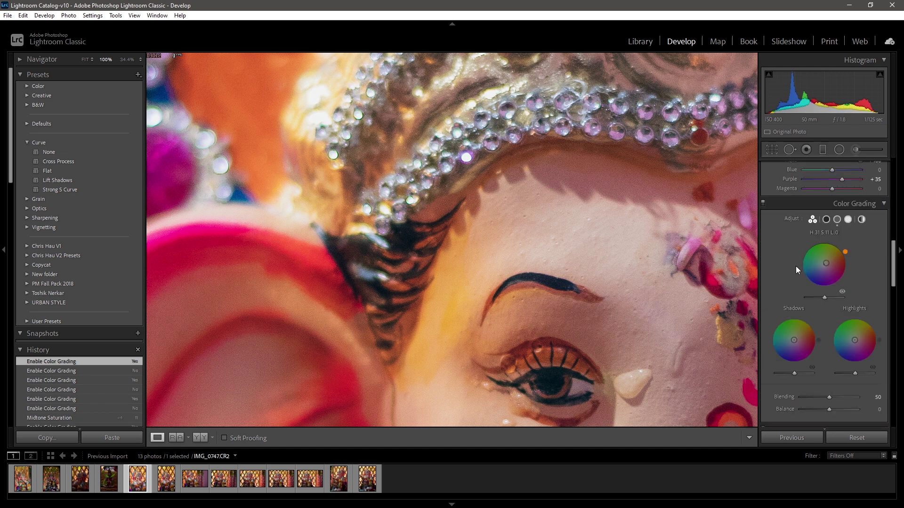
pyautogui.press('z')
# Tint the shadows teal at hue 175, saturation 13, and the highlights orange at hue 36, checking against the original photo.
pyautogui.moveTo(785, 339); pyautogui.dragTo(790, 340)
pyautogui.moveTo(855, 340); pyautogui.dragTo(857, 343)
pyautogui.press('\\')
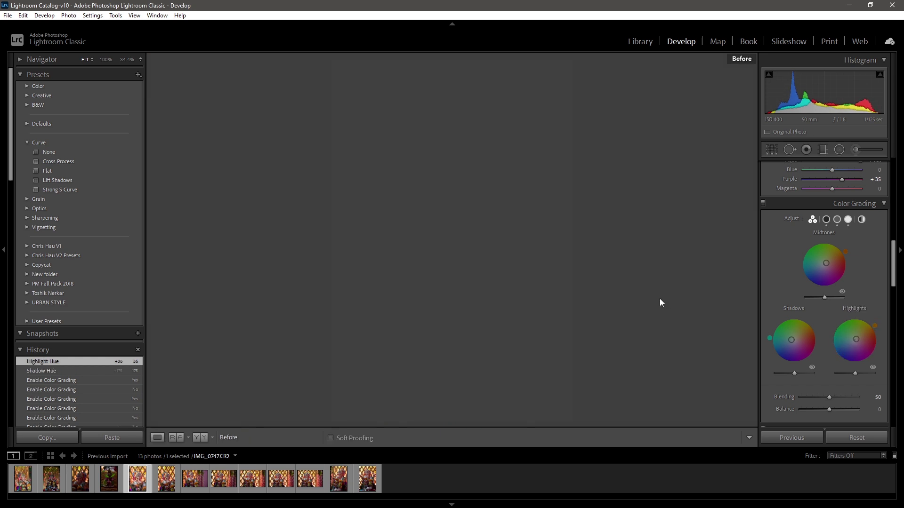
pyautogui.press('\\')
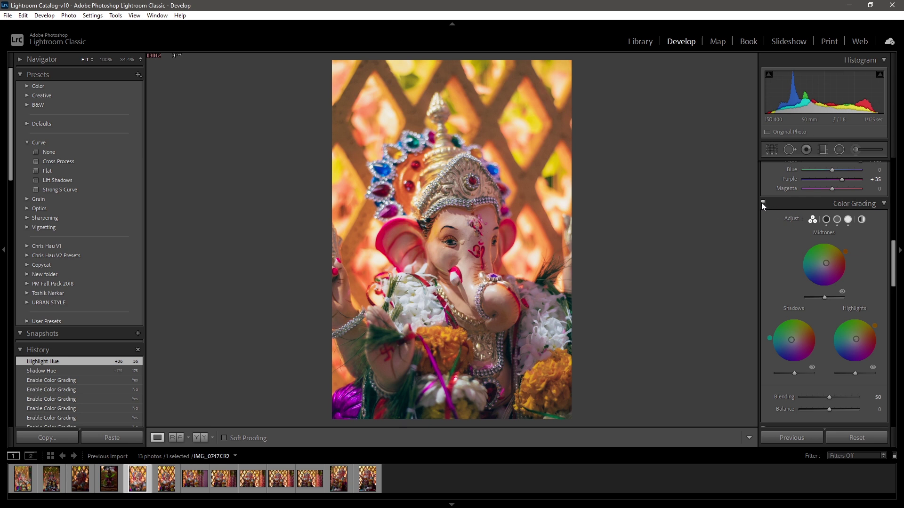
# Compare the whole photo with the midtone, shadow and highlight grading off and on.
pyautogui.click(763, 204)
pyautogui.click(762, 203)
pyautogui.click(762, 204)
pyautogui.click(762, 204)
pyautogui.click(762, 204)
pyautogui.click(762, 204)
# Enable lens profile corrections for the photo, comparing it with the correction off and on.
pyautogui.scroll(-5, 801, 292)
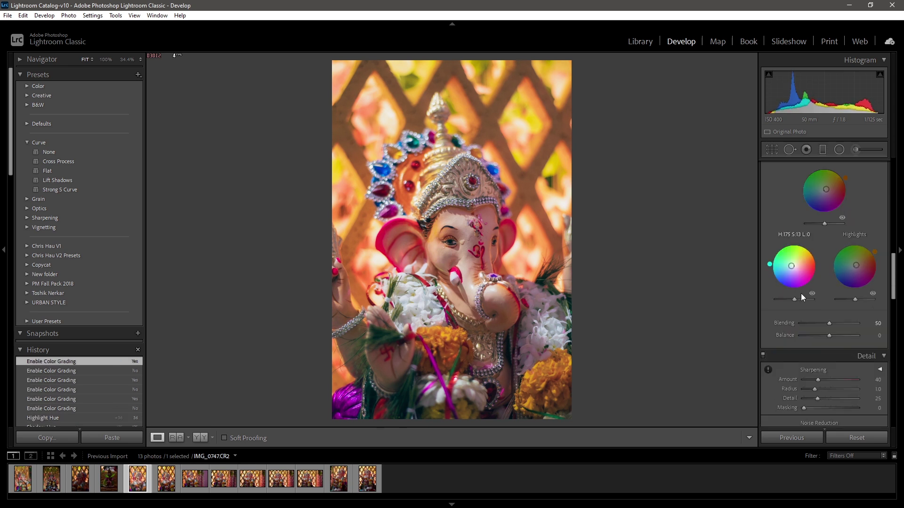
pyautogui.scroll(-2, 813, 294)
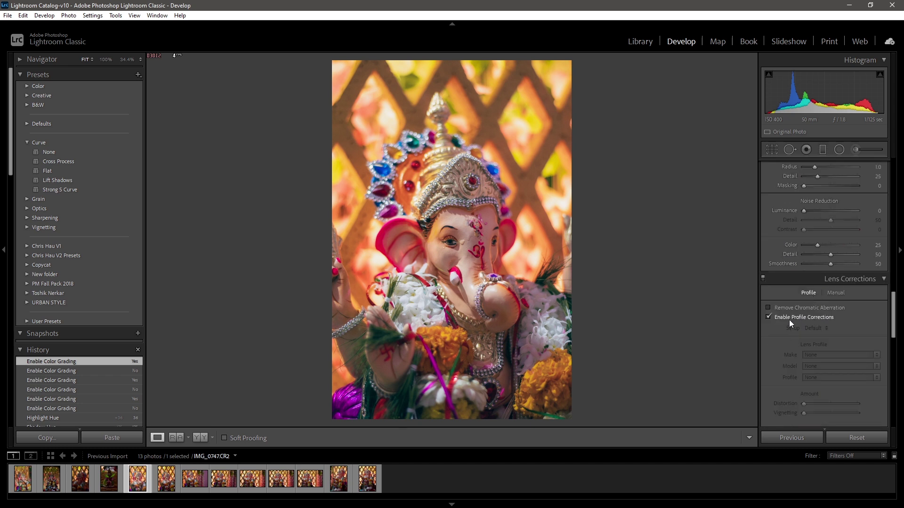
pyautogui.click(789, 319)
pyautogui.click(789, 319)
pyautogui.click(789, 320)
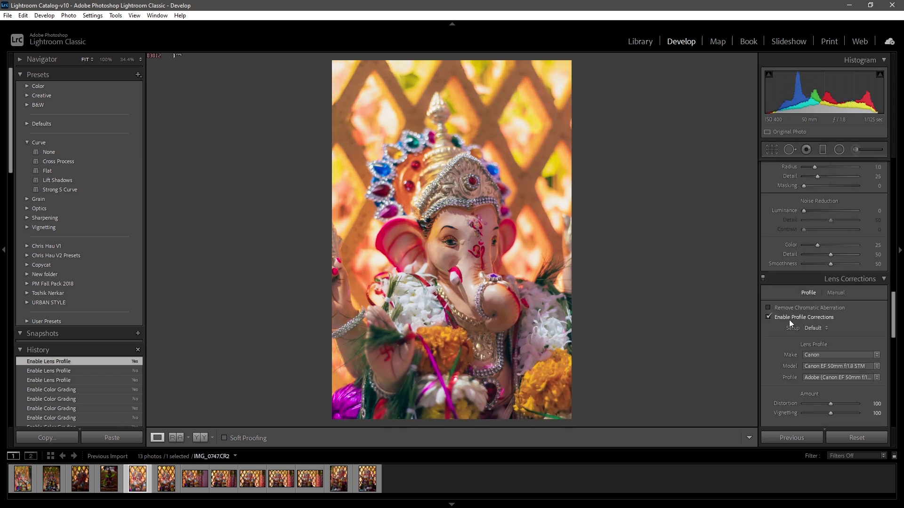
pyautogui.click(790, 320)
pyautogui.click(790, 320)
# Set the calibration saturation of the Blue Primary to +33 and of the Green Primary to +12.
pyautogui.scroll(-5, 807, 332)
pyautogui.scroll(-5, 811, 335)
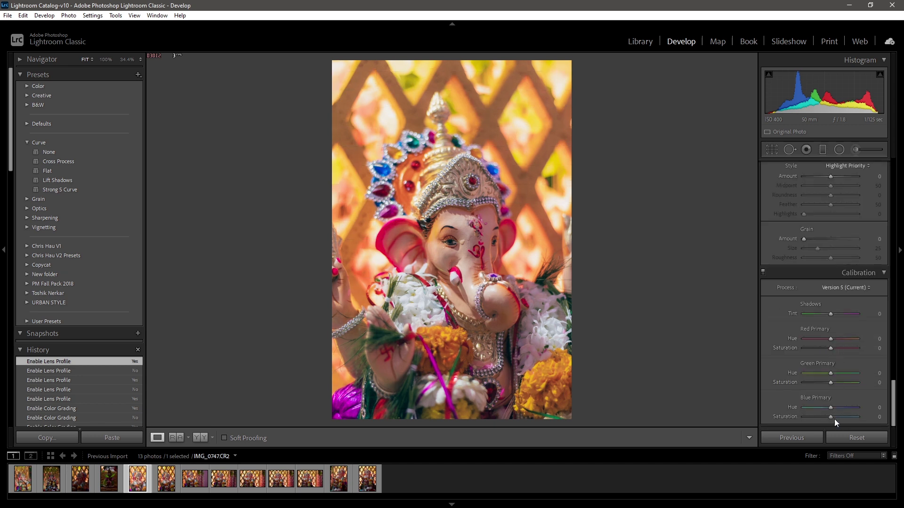
pyautogui.moveTo(834, 417); pyautogui.dragTo(842, 419)
pyautogui.moveTo(829, 383); pyautogui.dragTo(834, 383)
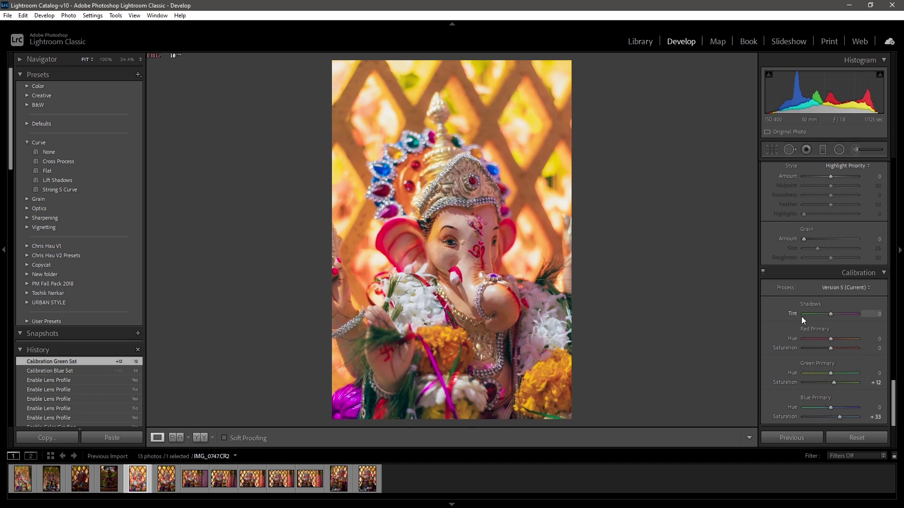
# Add an elliptical radial filter around the idol's face and torso with feather 100, and invert its mask.
pyautogui.scroll(15, 797, 243)
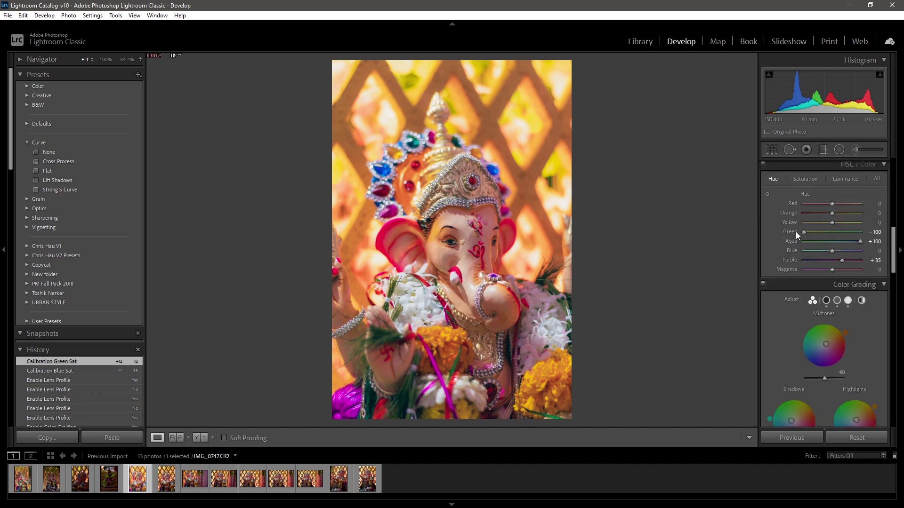
pyautogui.click(839, 149)
pyautogui.moveTo(431, 191); pyautogui.dragTo(507, 305)
pyautogui.moveTo(469, 254); pyautogui.dragTo(478, 271)
pyautogui.moveTo(511, 153); pyautogui.dragTo(498, 133)
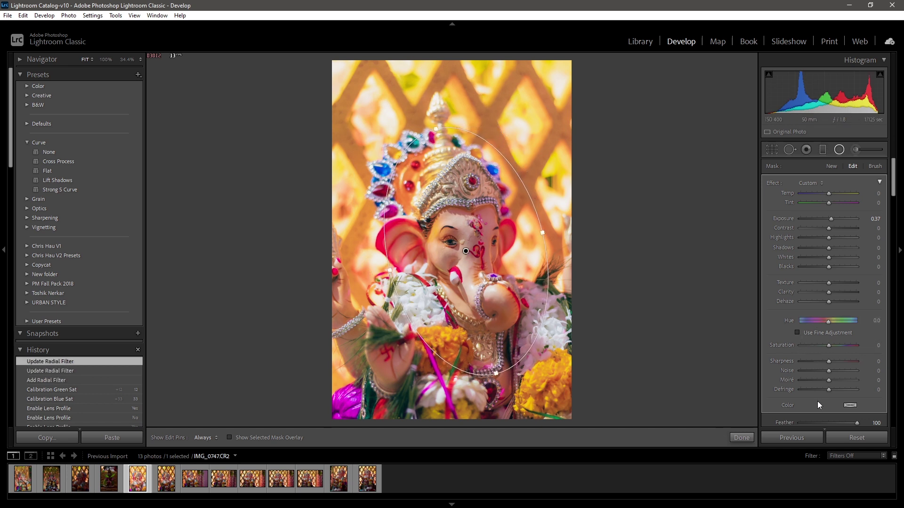
pyautogui.scroll(-3, 817, 400)
pyautogui.click(803, 357)
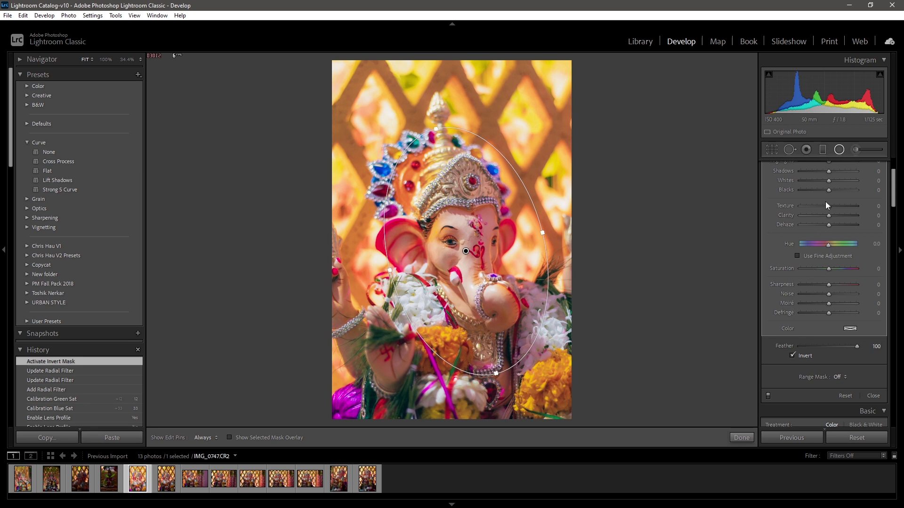
# Reset the radial filter's exposure and contrast to 0, raise its shadows, and finish the filter.
pyautogui.scroll(3, 833, 222)
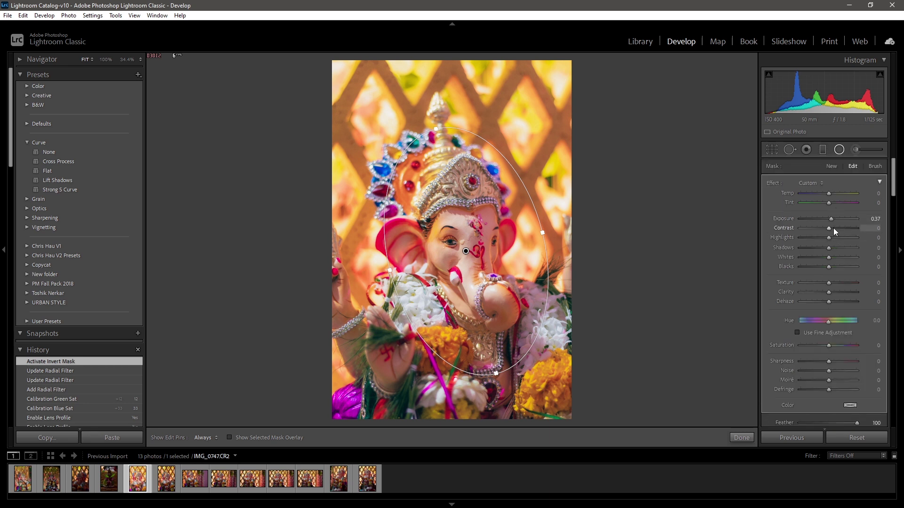
pyautogui.doubleClick(833, 221)
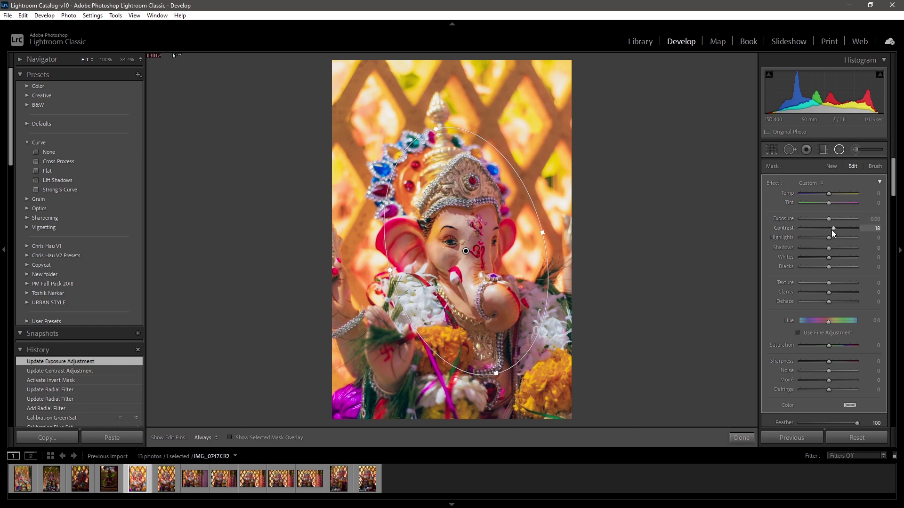
pyautogui.doubleClick(831, 230)
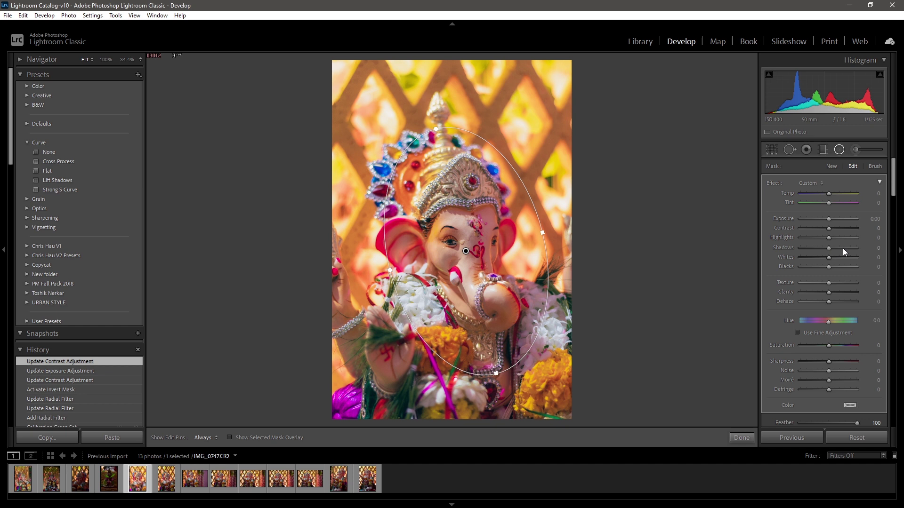
pyautogui.moveTo(830, 247); pyautogui.dragTo(845, 250)
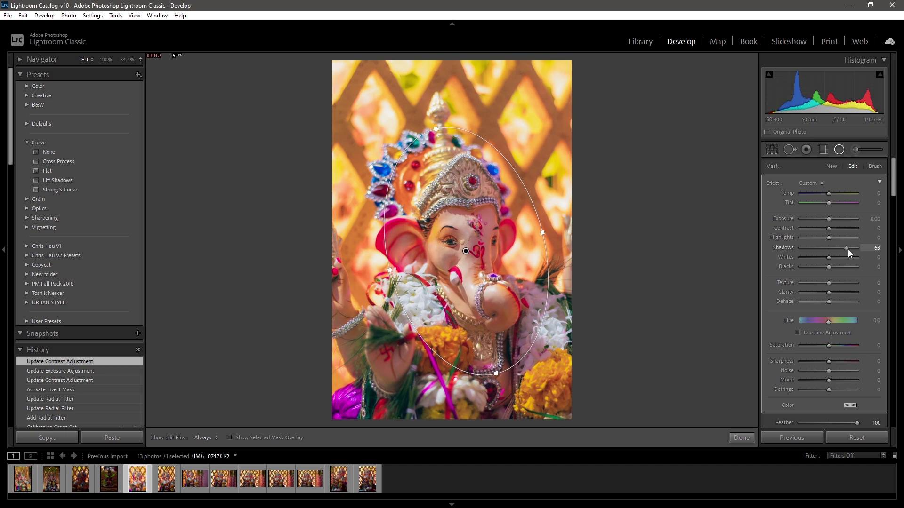
pyautogui.moveTo(852, 250); pyautogui.dragTo(851, 249)
pyautogui.hotkey('shift', 'm')
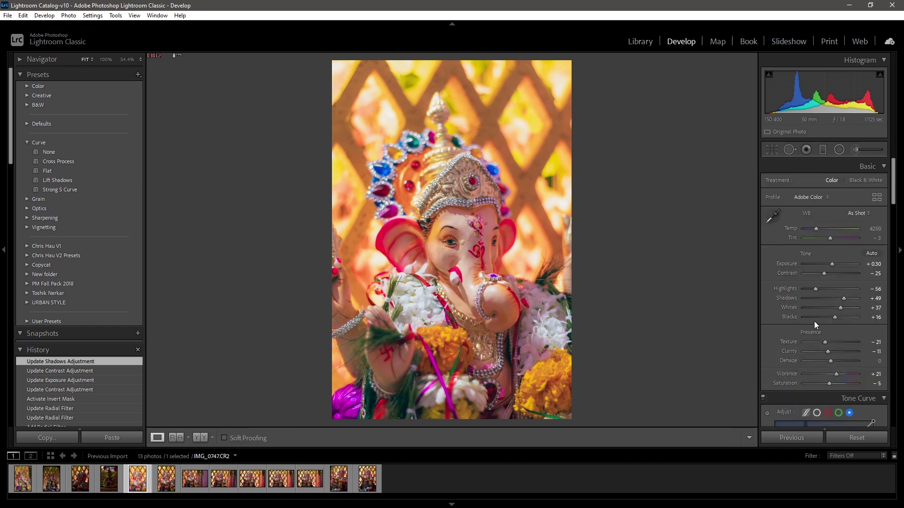
# Set the photo's overall saturation to −8.
pyautogui.click(874, 384)
pyautogui.write('-8')
pyautogui.press('Return')
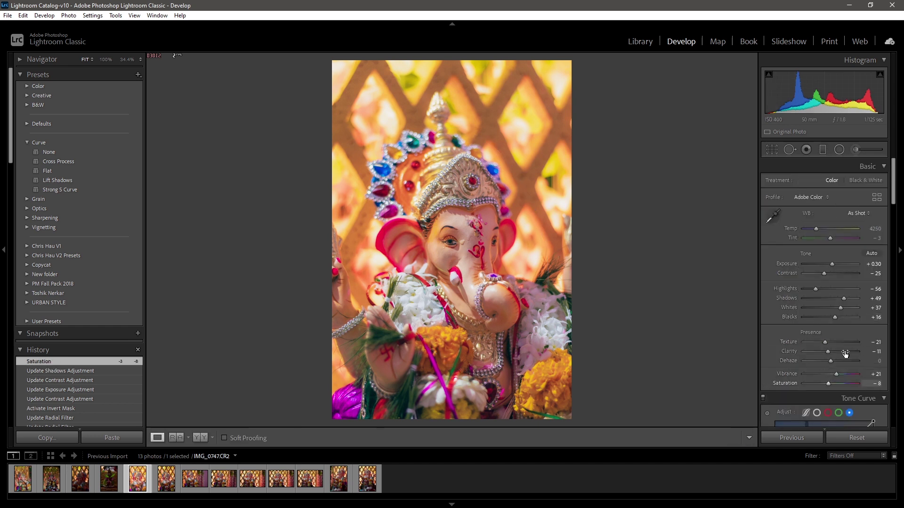
# Compare the graded photo with its original and inspect the idol's face at 100% zoom.
pyautogui.press('\\')
pyautogui.press('\\')
pyautogui.press('\\')
pyautogui.press('\\')
pyautogui.click(461, 254)
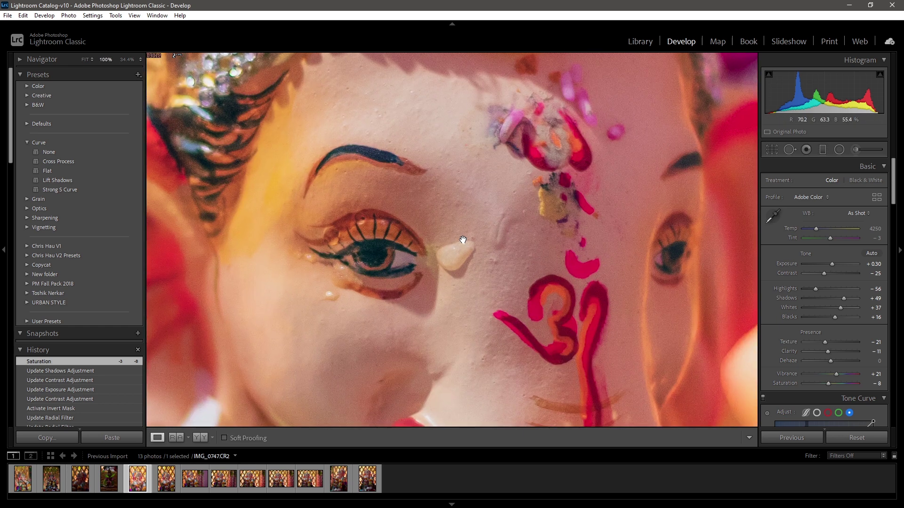
pyautogui.click(464, 241)
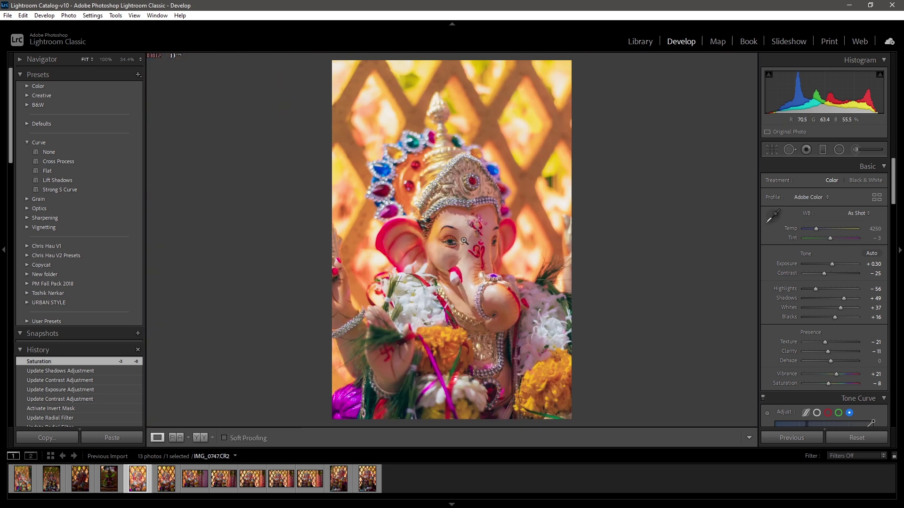
# Add a diagonal graduated filter over the photo's upper-left corner with exposure 0.98, shift it slightly toward the corner, and finish the filter.
pyautogui.click(822, 150)
pyautogui.moveTo(323, 61); pyautogui.dragTo(449, 222)
pyautogui.moveTo(840, 219); pyautogui.dragTo(835, 219)
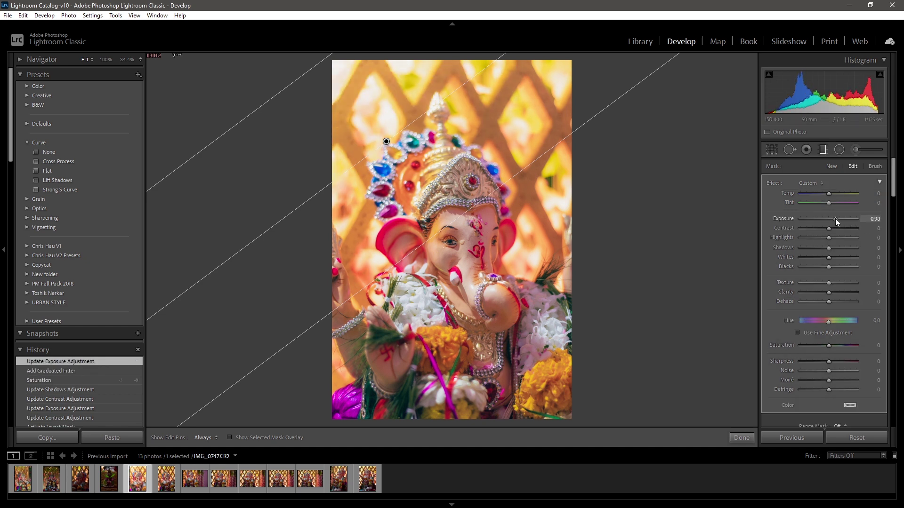
pyautogui.moveTo(386, 141); pyautogui.dragTo(378, 124)
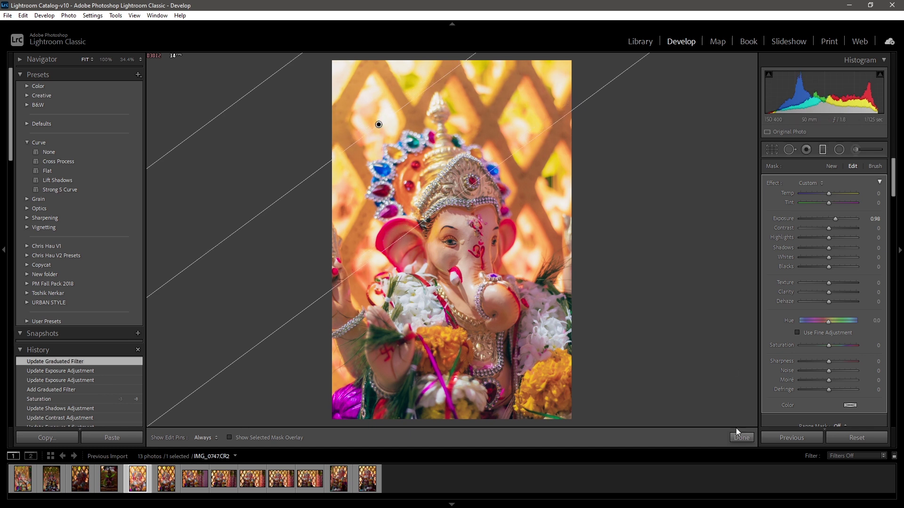
pyautogui.click(747, 439)
# Compare the filtered photo with its original and examine the crown's jewels and the forehead up close.
pyautogui.press('\\')
pyautogui.press('\\')
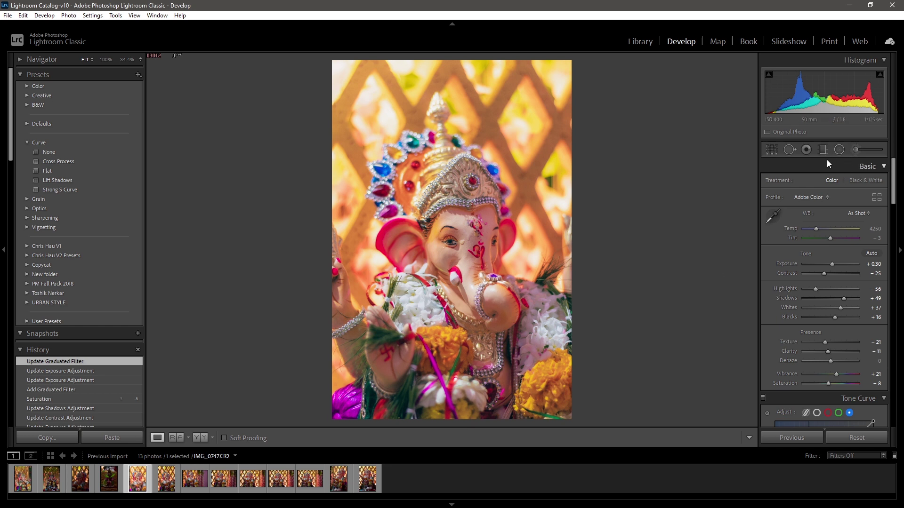
pyautogui.click(445, 229)
pyautogui.moveTo(447, 221); pyautogui.dragTo(389, 334)
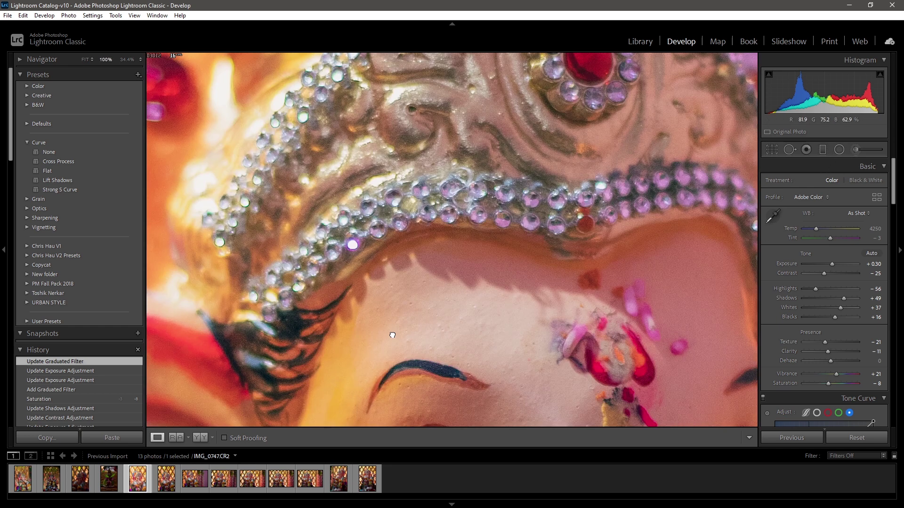
pyautogui.moveTo(416, 228); pyautogui.dragTo(284, 318)
pyautogui.moveTo(431, 158); pyautogui.dragTo(359, 281)
pyautogui.click(359, 281)
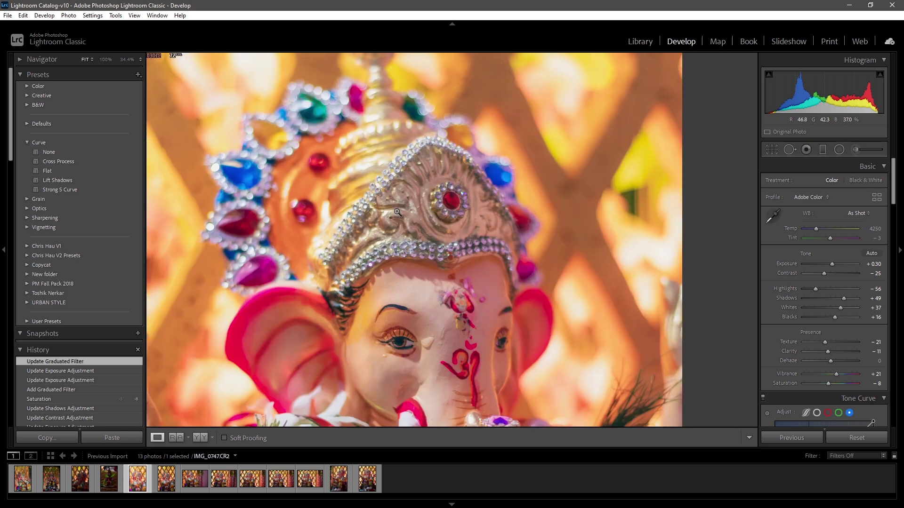
pyautogui.click(453, 275)
pyautogui.click(453, 275)
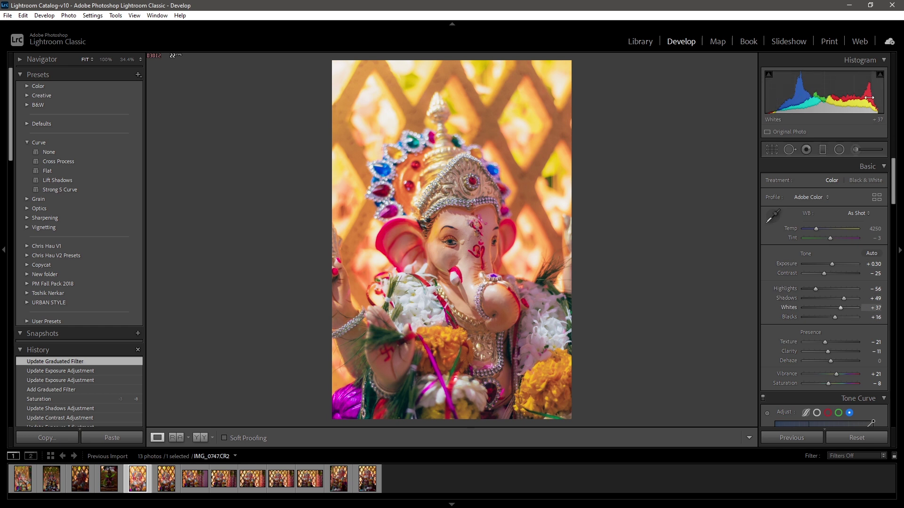
pyautogui.click(472, 255)
pyautogui.click(473, 254)
# Alternate between the original and graded versions at full view to judge the overall grade.
pyautogui.press('\\')
pyautogui.press('\\')
pyautogui.press('\\')
pyautogui.press('\\')
pyautogui.press('\\')
pyautogui.press('\\')
# Black out the interface around the photo and compare the before and after versions side by side.
pyautogui.press('l')
pyautogui.press('l')
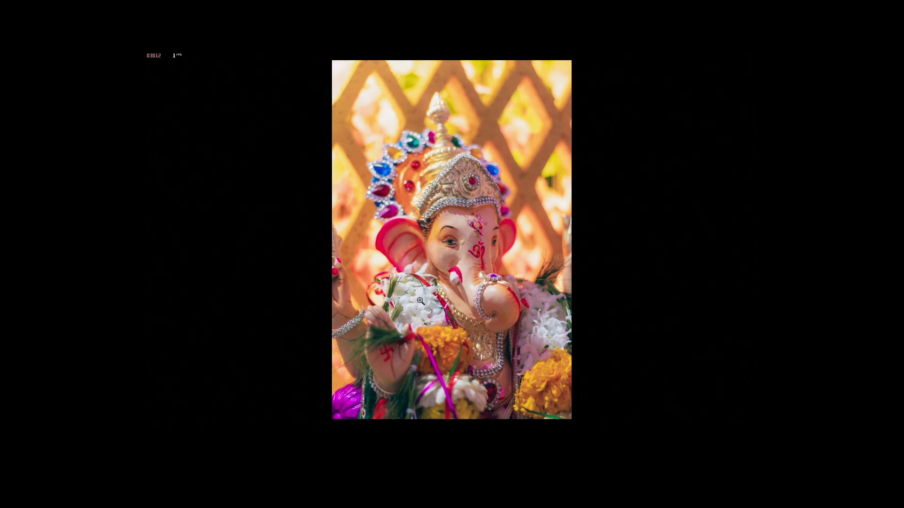
pyautogui.press('\\')
pyautogui.press('\\')
pyautogui.press('y')
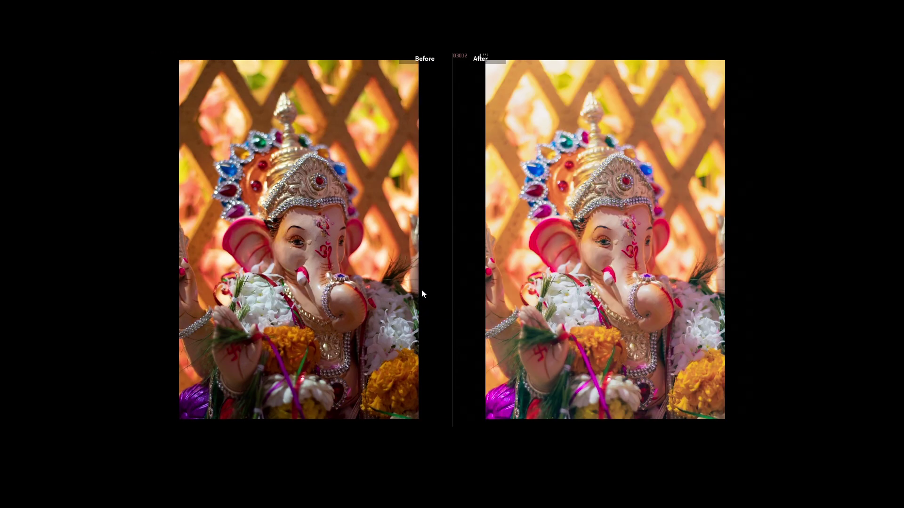
pyautogui.press('\\')
pyautogui.press('\\')
pyautogui.press('y')
pyautogui.press('y')
pyautogui.press('y')
pyautogui.press('y')
# Alternate between the original and graded versions of the single photo against the blacked-out background.
pyautogui.press('\\')
pyautogui.press('\\')
pyautogui.press('\\')
pyautogui.press('\\')
pyautogui.press('\\')
pyautogui.press('\\')
pyautogui.press('\\')
pyautogui.press('\\')
pyautogui.press('\\')
pyautogui.press('\\')
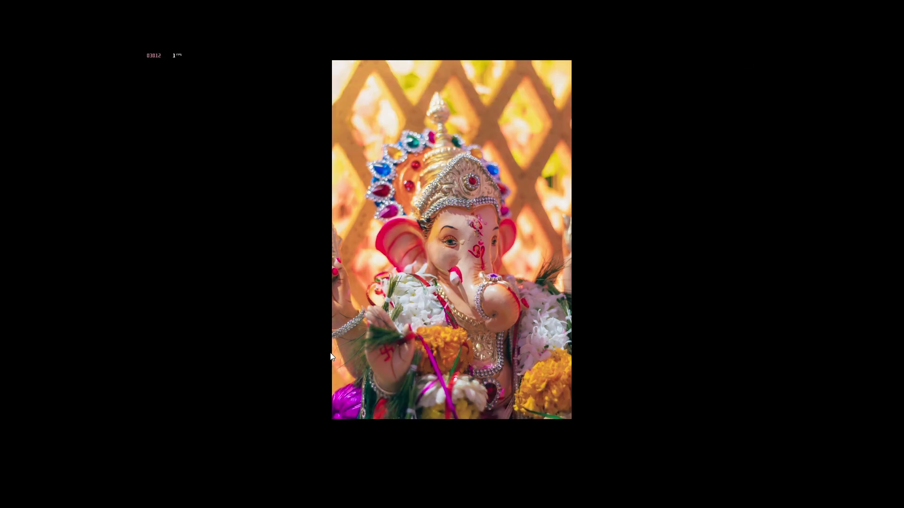
pyautogui.press('\\')
# Inspect the idol's eye up close in the original version, and compare both versions again at full view.
pyautogui.click(433, 244)
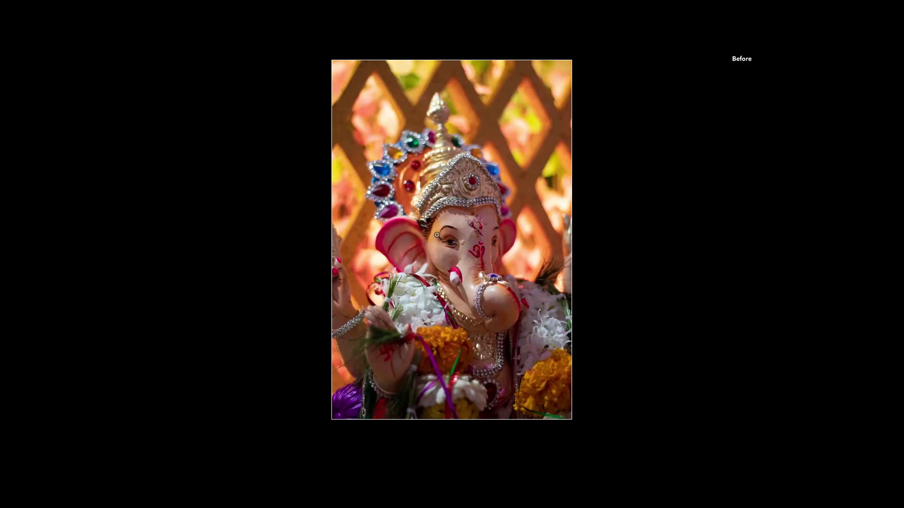
pyautogui.click(436, 237)
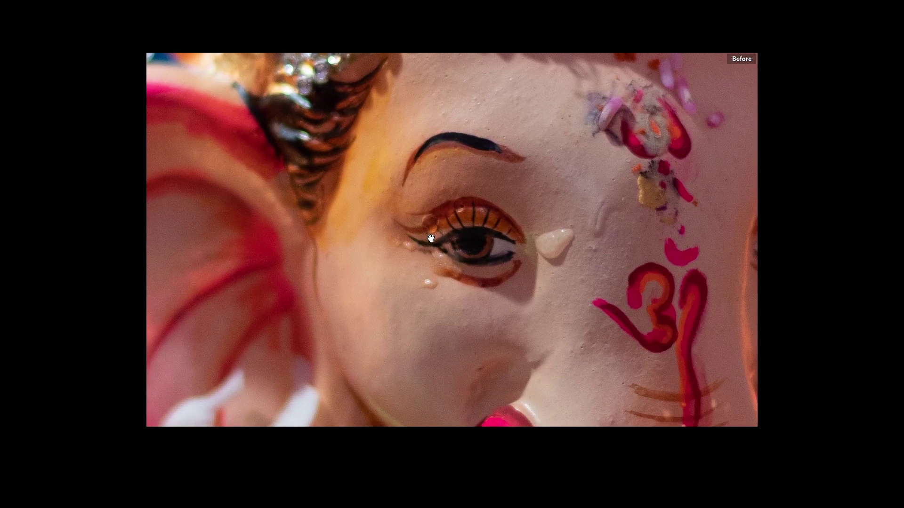
pyautogui.click(431, 239)
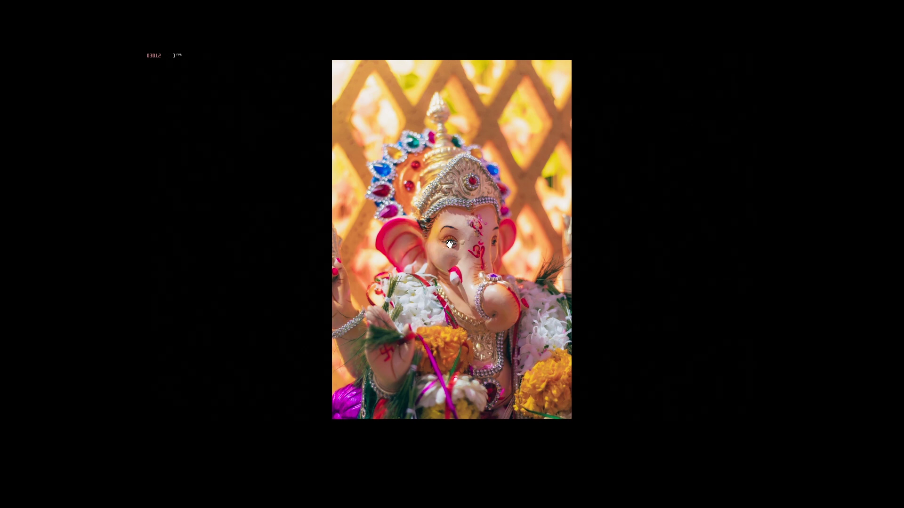
pyautogui.press('\\')
pyautogui.press('\\')
pyautogui.press('\\')
pyautogui.press('\\')
pyautogui.press('\\')
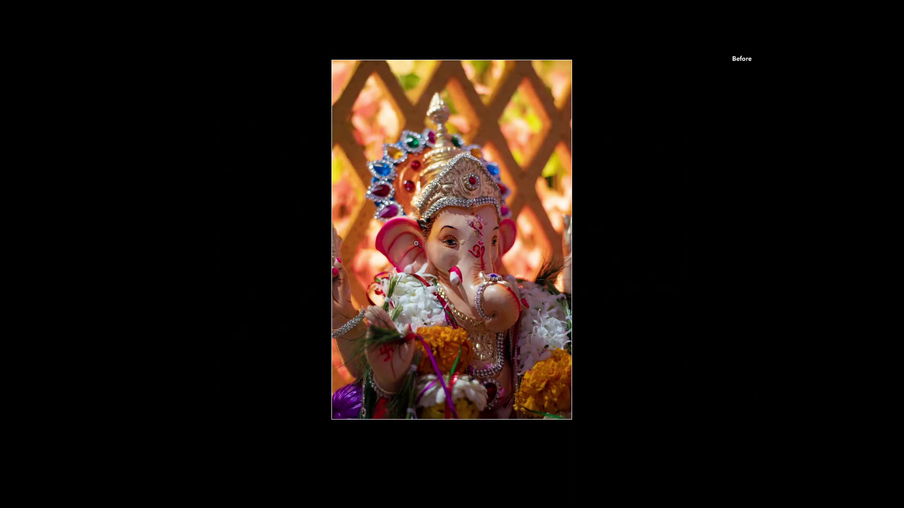
# Turn the interface lights back on around the photo, keeping the filmstrip shown.
pyautogui.press('l')
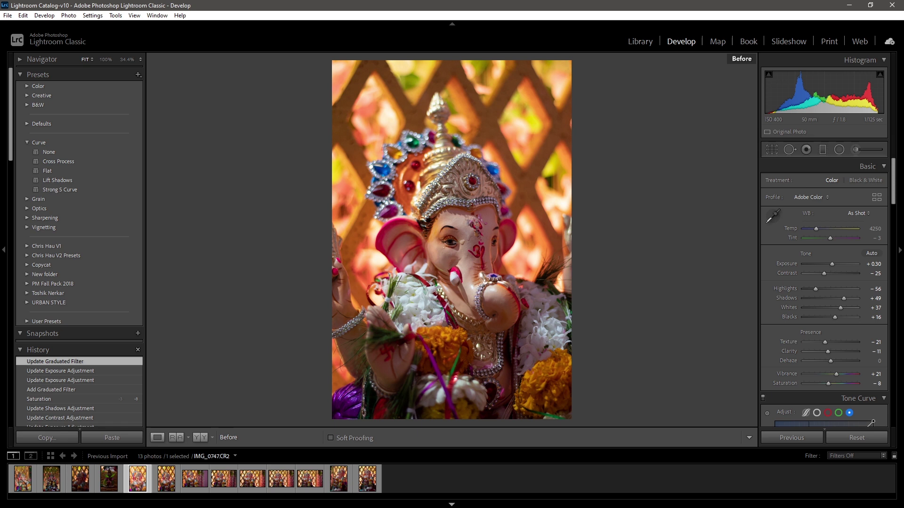
pyautogui.press('F6')
pyautogui.click(443, 506)
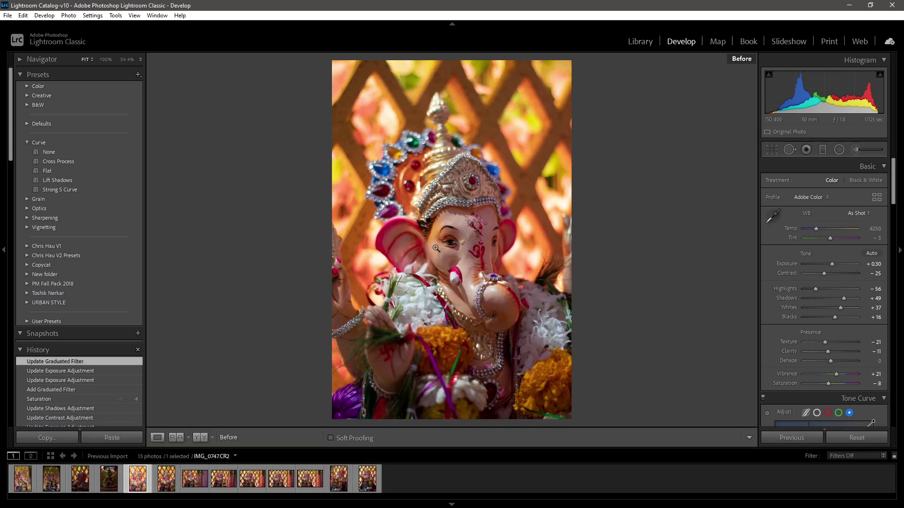